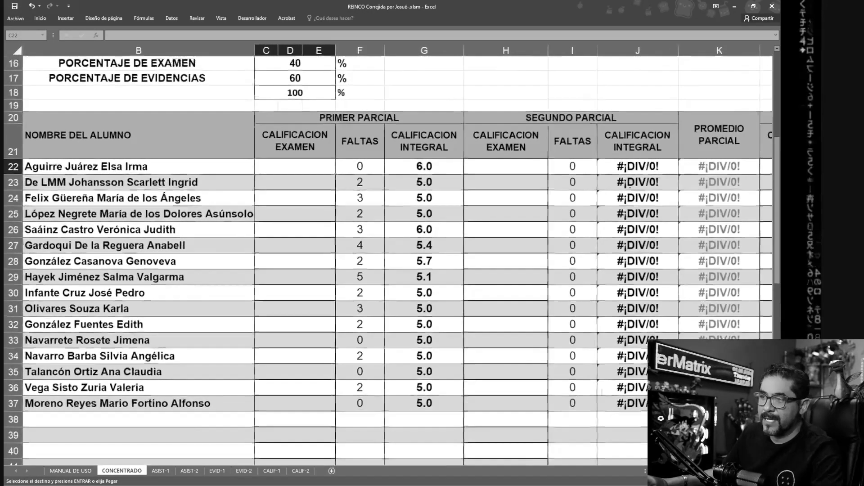
# Step: Paste the exam grades into C22:C37 as plain values
pyautogui.rightClick(246, 183)
pyautogui.click(269, 211)
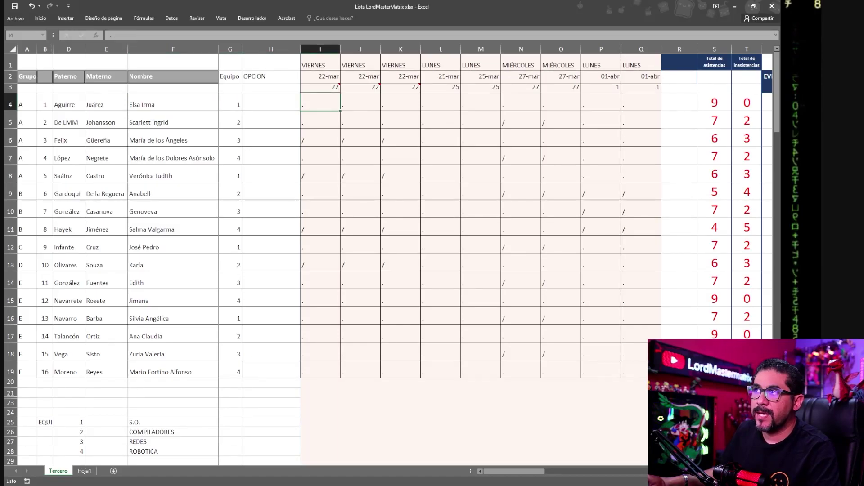
# Step: Scroll across the Tercero sheet's attendance totals and evidence columns to review them
pyautogui.hscroll(5, 496, 226)
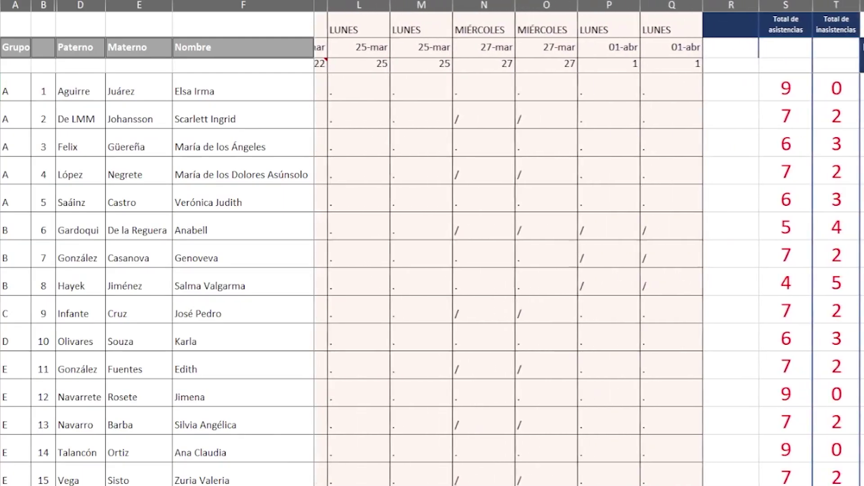
pyautogui.hscroll(3, 585, 243)
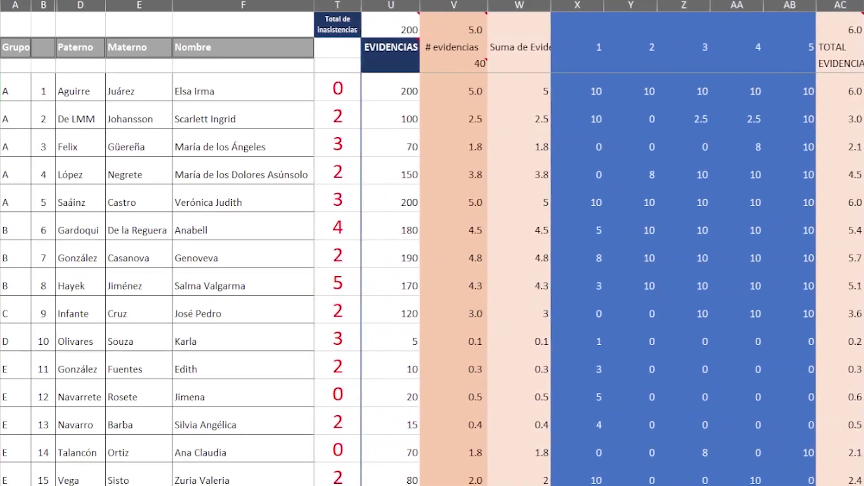
pyautogui.hscroll(-10, 585, 243)
pyautogui.hscroll(-3, 586, 244)
# Step: Back in REINCO, check the attendance totals and re-enter 40 as the exam percentage in C16
pyautogui.hotkey('alt', 'Tab')
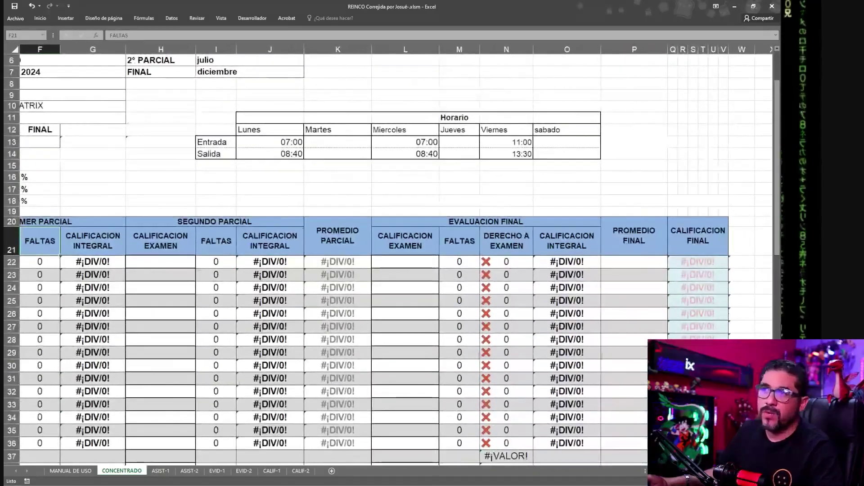
pyautogui.hotkey('ctrl', 'Home')
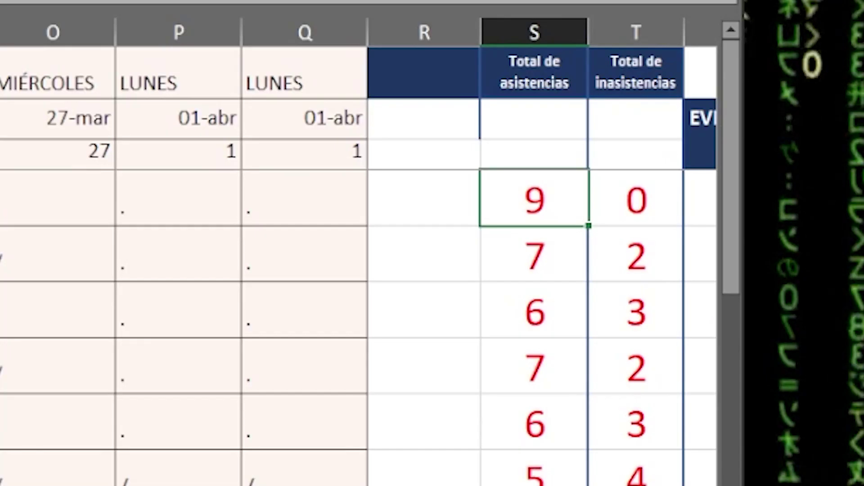
pyautogui.click(637, 198)
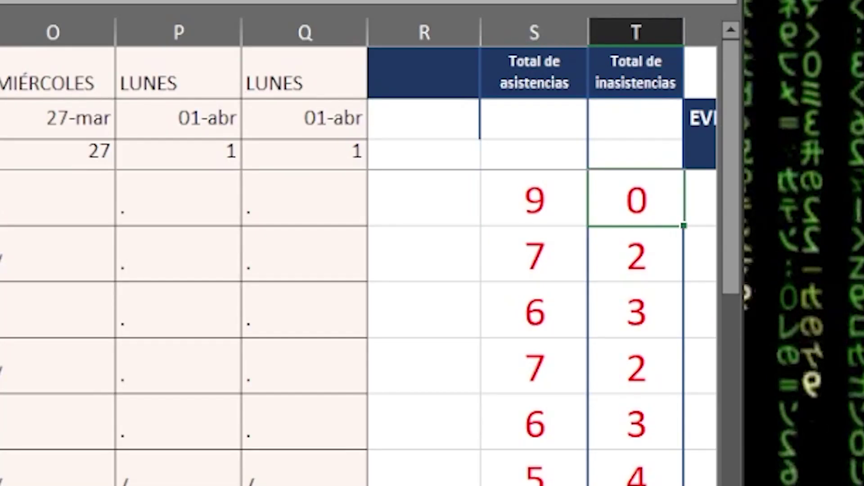
pyautogui.moveTo(535, 254); pyautogui.dragTo(636, 254)
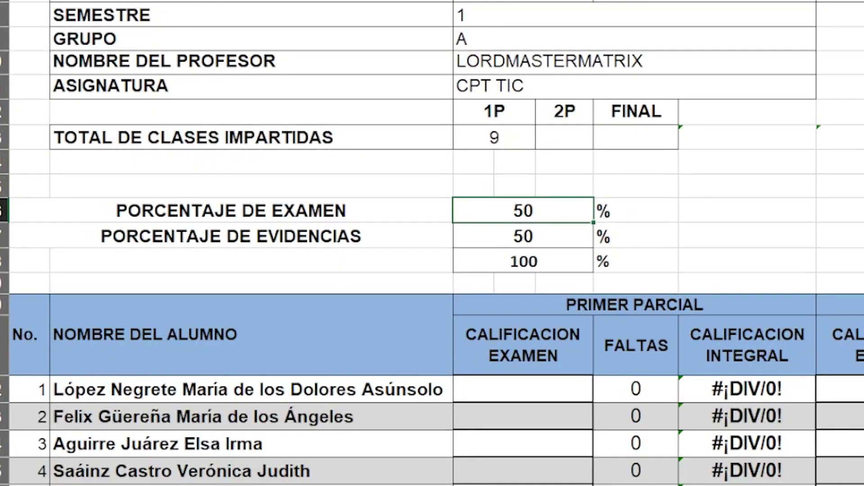
pyautogui.write('40')
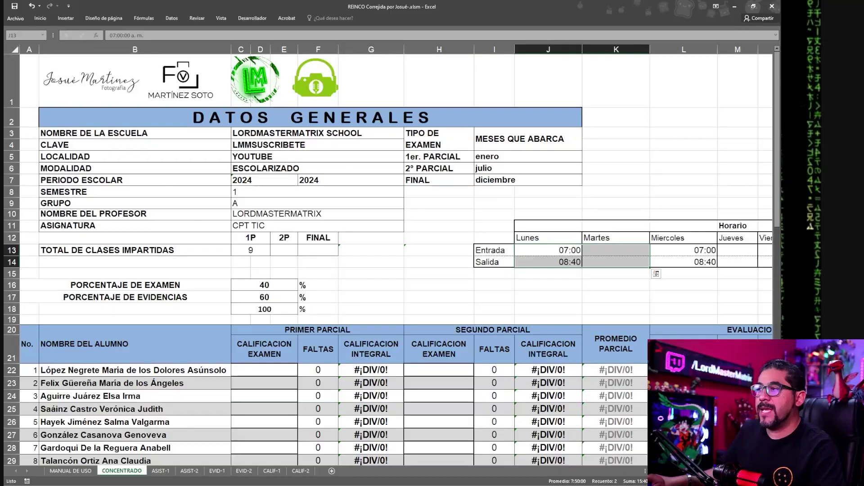
pyautogui.click(616, 285)
# Step: Paste the students' full names into the CONCENTRADO name column as values
pyautogui.scroll(-3, 616, 285)
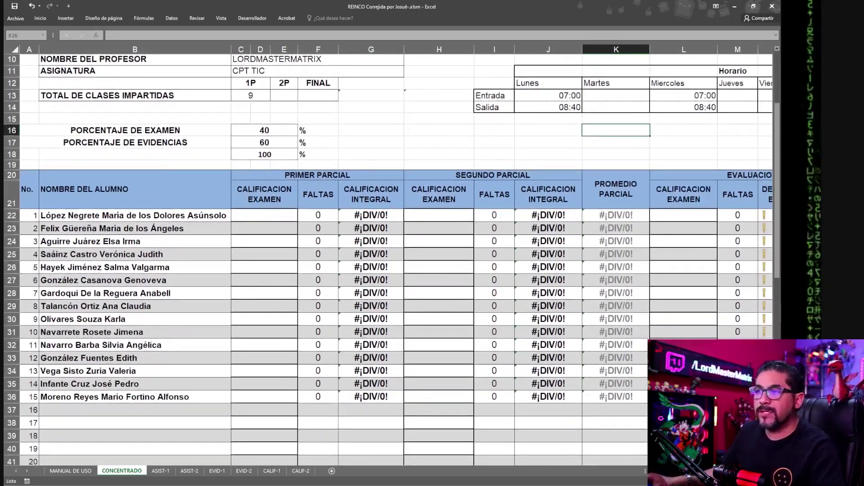
pyautogui.rightClick(72, 236)
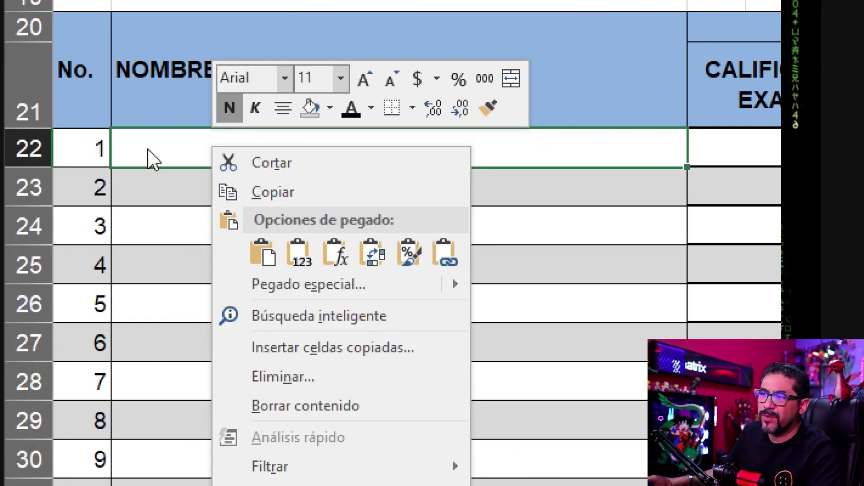
pyautogui.press('Escape')
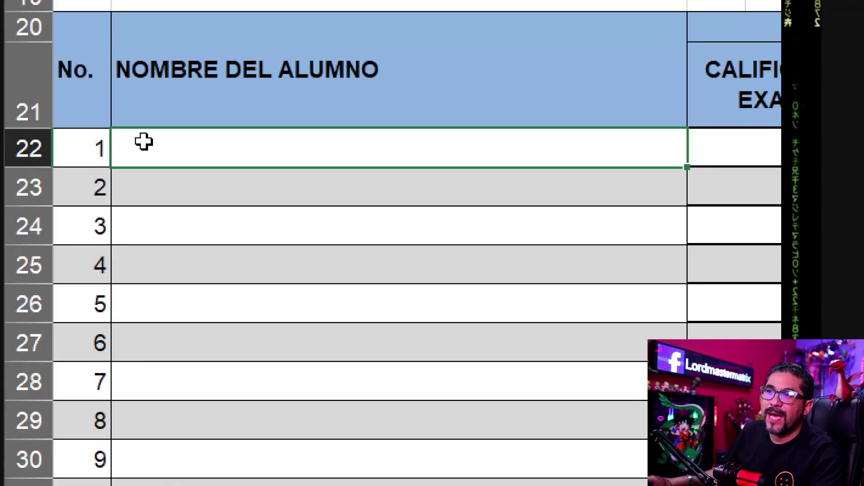
pyautogui.rightClick(144, 142)
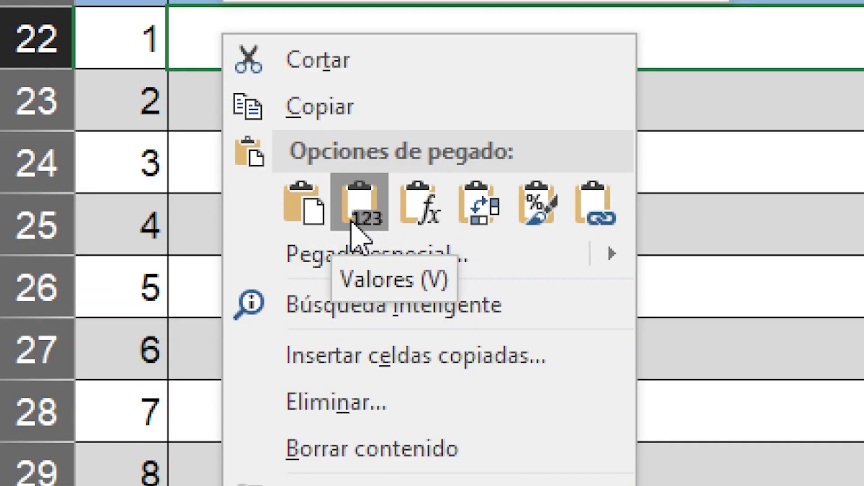
pyautogui.click(370, 216)
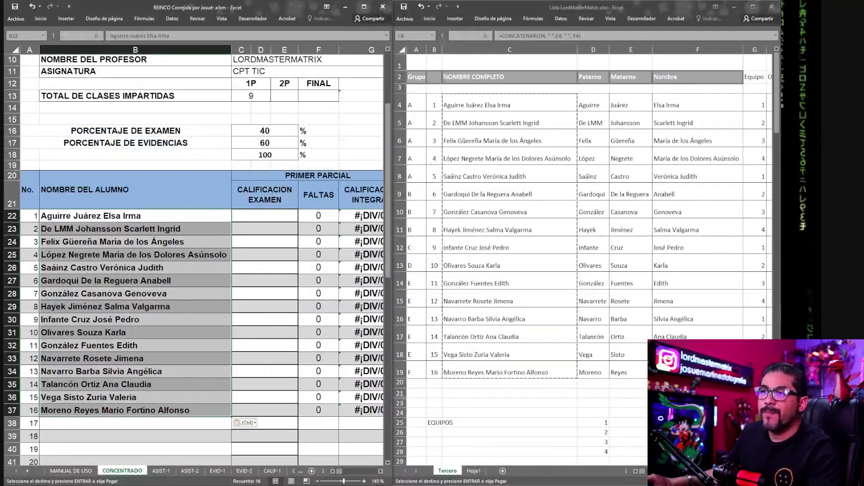
# Step: Check several pasted student names in rows 23 through 28
pyautogui.click(136, 268)
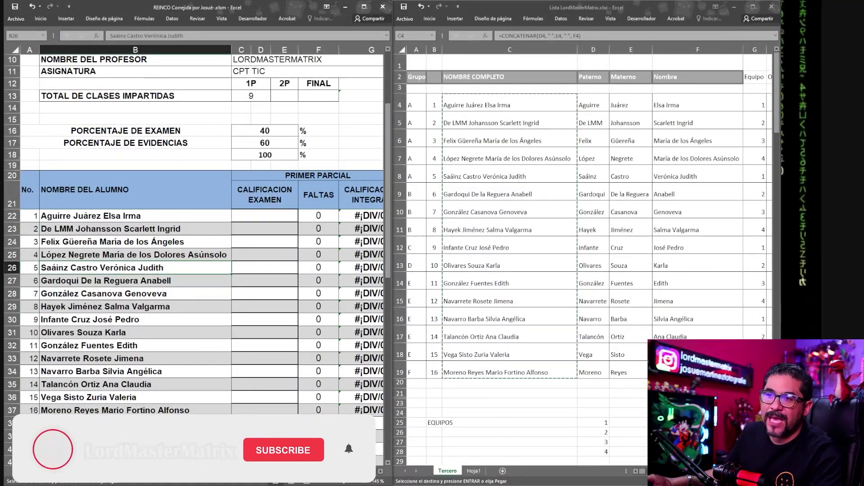
pyautogui.click(135, 229)
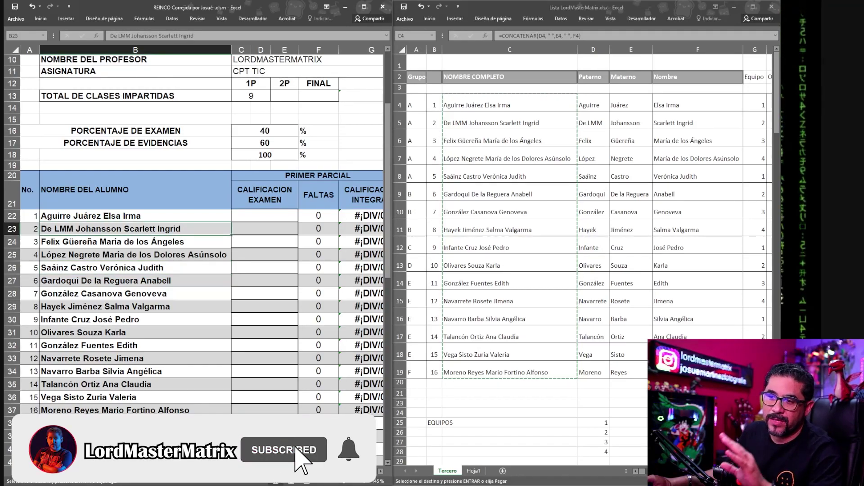
pyautogui.click(135, 294)
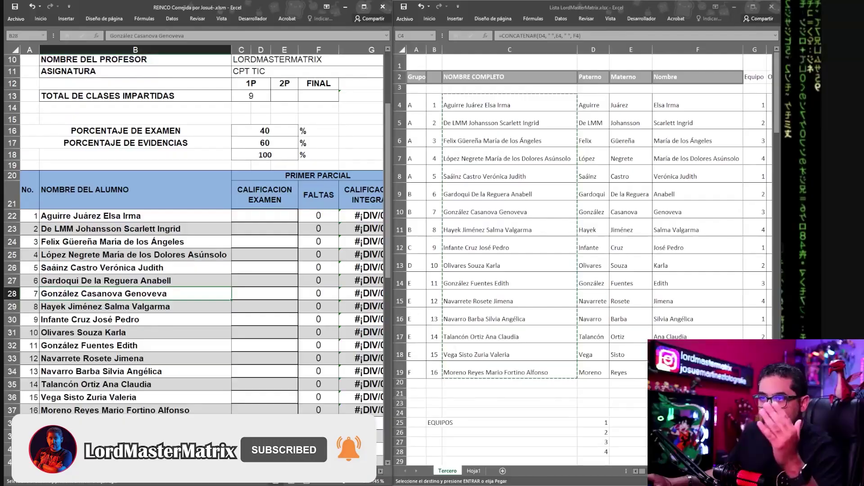
pyautogui.hotkey('ctrl', 'v')
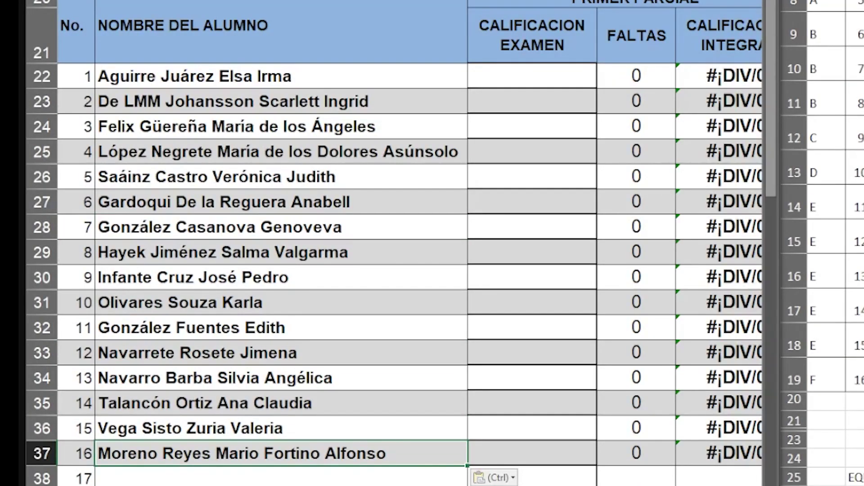
pyautogui.click(282, 177)
pyautogui.click(282, 202)
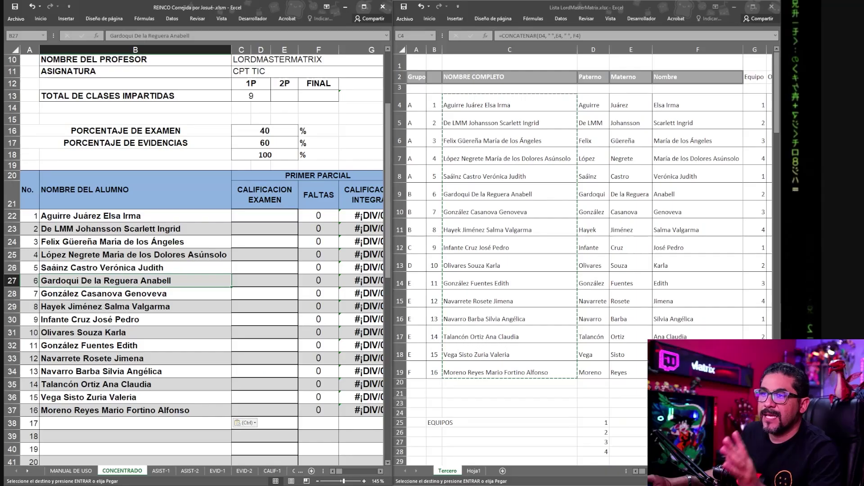
# Step: Hide the NOMBRE COMPLETO column in the list workbook and move to ASIST-1
pyautogui.hotkey('alt', 'Tab')
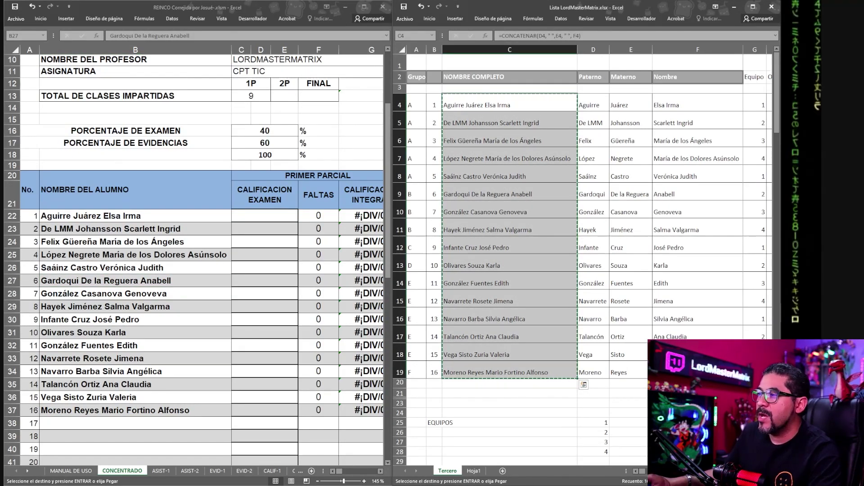
pyautogui.rightClick(540, 50)
pyautogui.click(563, 158)
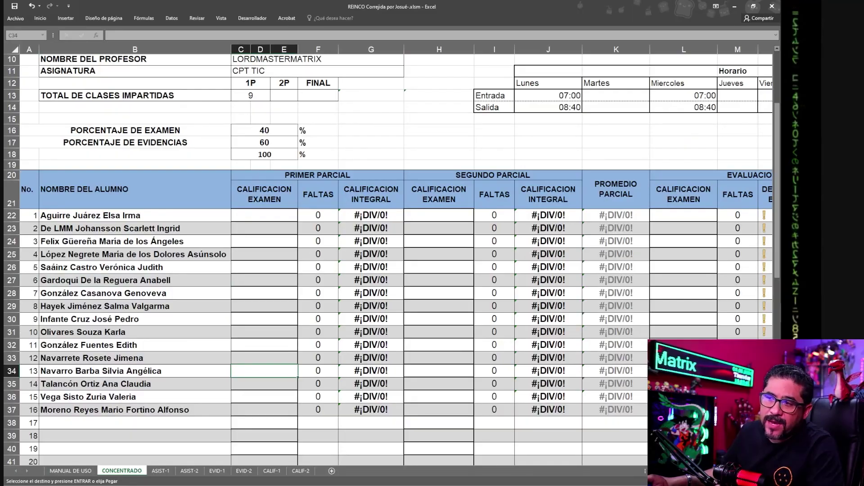
pyautogui.scroll(5, 388, 225)
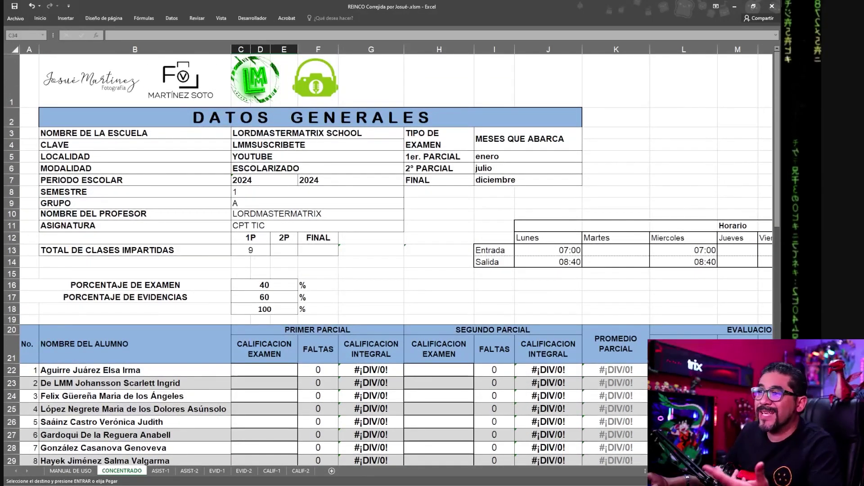
pyautogui.hotkey('ctrl', 'pagedown')
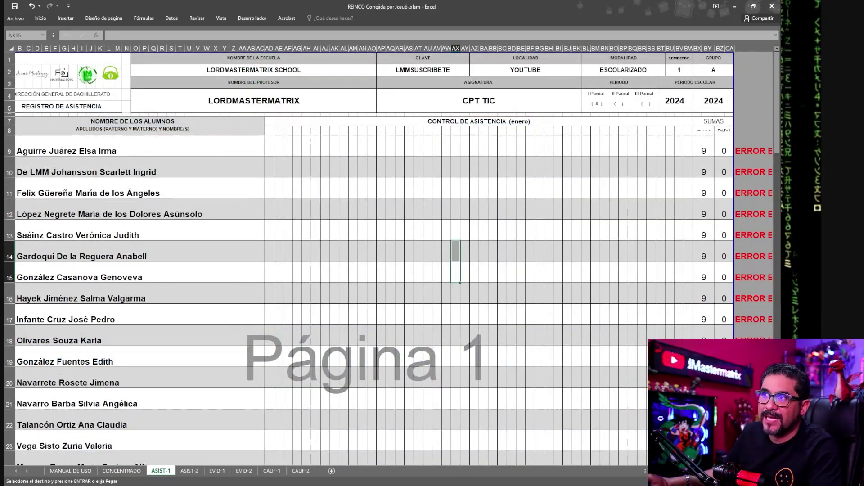
# Step: In the list workbook, fill the day-of-month formula into O3 and select the day numbers
pyautogui.click(353, 250)
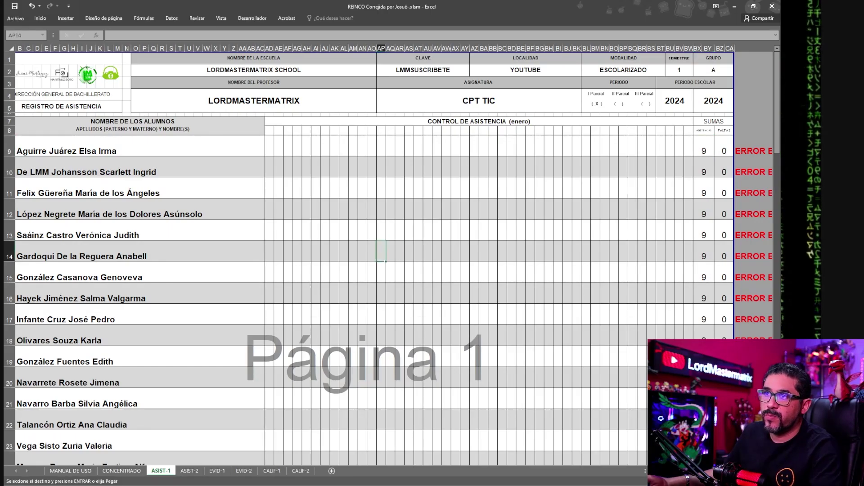
pyautogui.hotkey('alt', 'Tab')
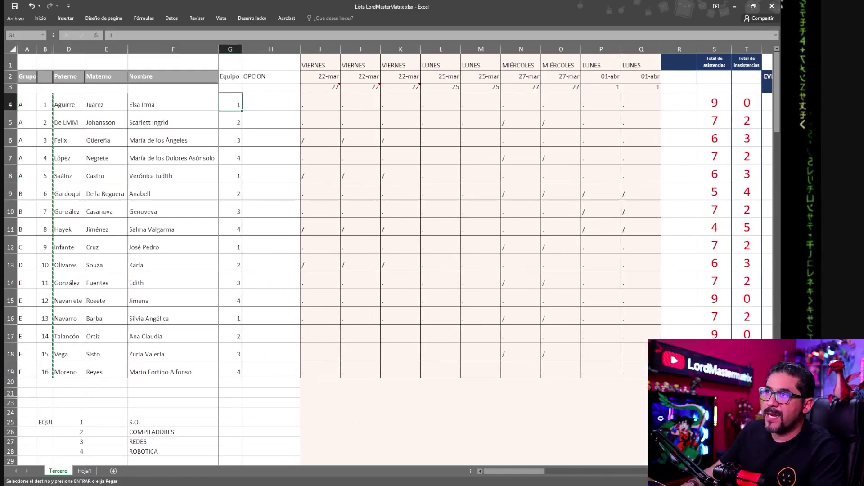
pyautogui.keyDown('ctrl'); pyautogui.scroll(2, 387, 252); pyautogui.keyUp('ctrl')
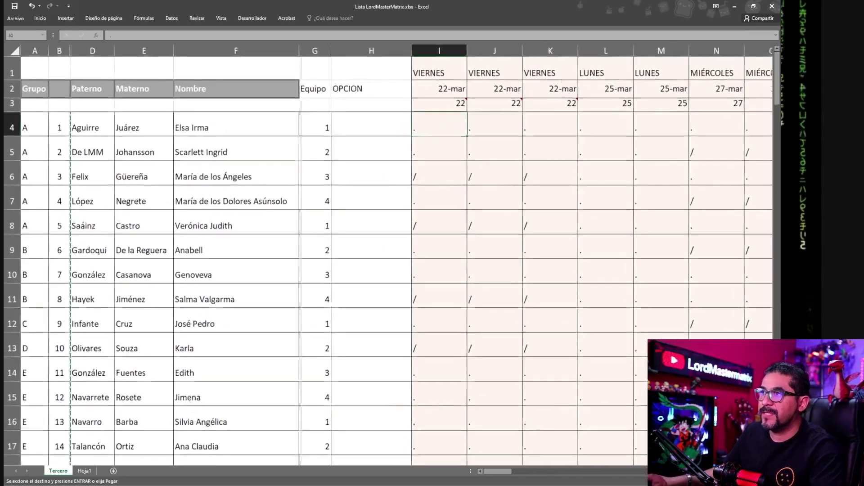
pyautogui.keyDown('ctrl'); pyautogui.scroll(1, 387, 252); pyautogui.keyUp('ctrl')
pyautogui.press('Right')
pyautogui.press('Right')
pyautogui.press('Right')
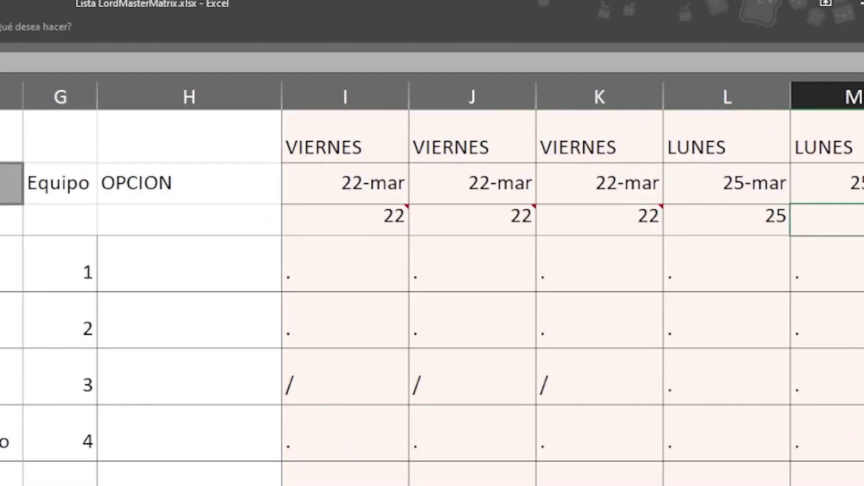
pyautogui.press('Right')
pyautogui.press('Right')
pyautogui.write('27')
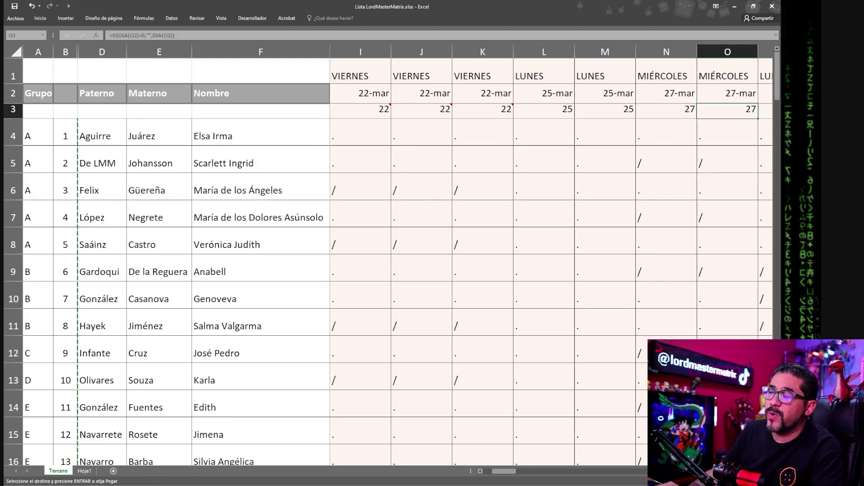
pyautogui.press('Left')
pyautogui.press('Left')
pyautogui.press('Left')
pyautogui.press('Left')
pyautogui.press('Left')
pyautogui.press('Left')
pyautogui.press('Left')
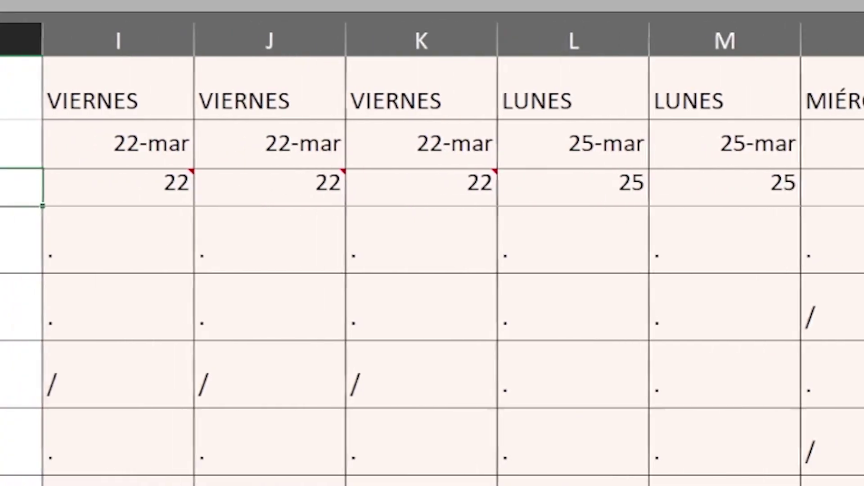
pyautogui.press('Right')
pyautogui.hotkey('shift', 'Right')
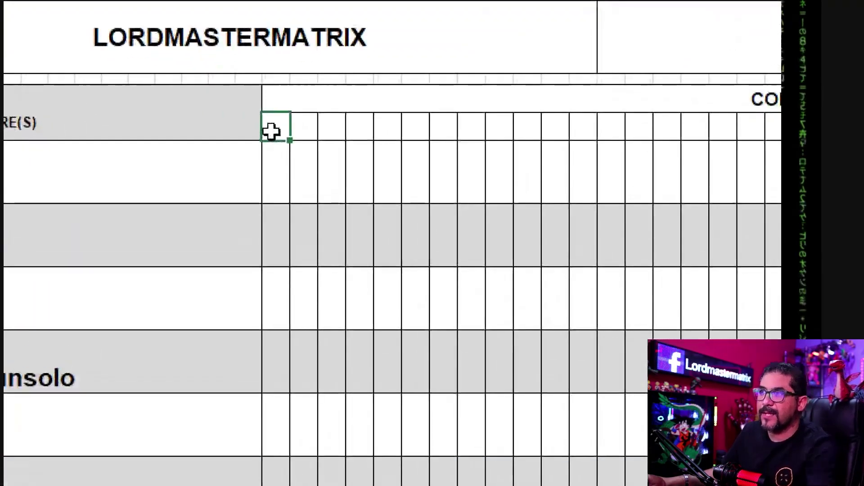
# Step: Paste days 22, 22, 22, 25, 25, 27, 27, 1, 1 into ASIST-1's date row as values
pyautogui.rightClick(277, 132)
pyautogui.click(355, 245)
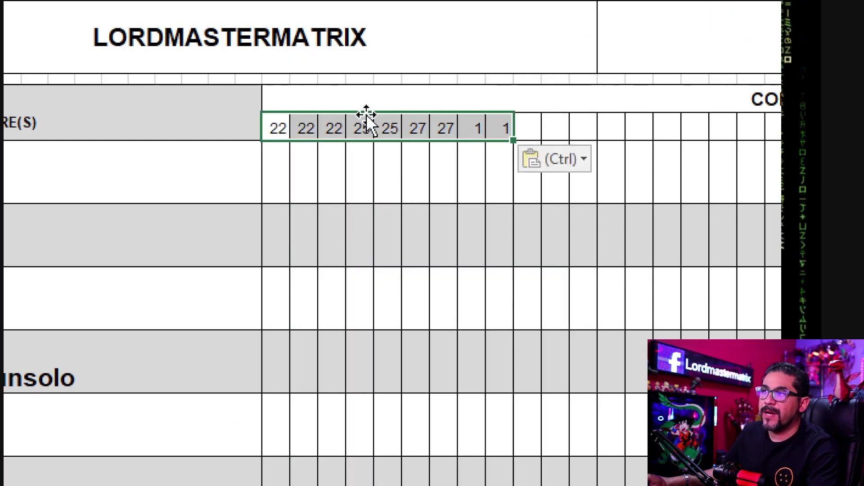
pyautogui.click(444, 130)
pyautogui.click(555, 159)
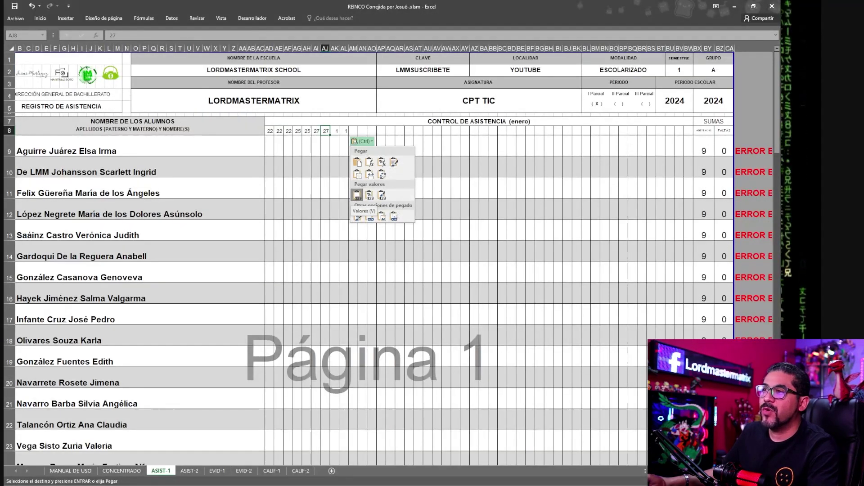
pyautogui.click(357, 195)
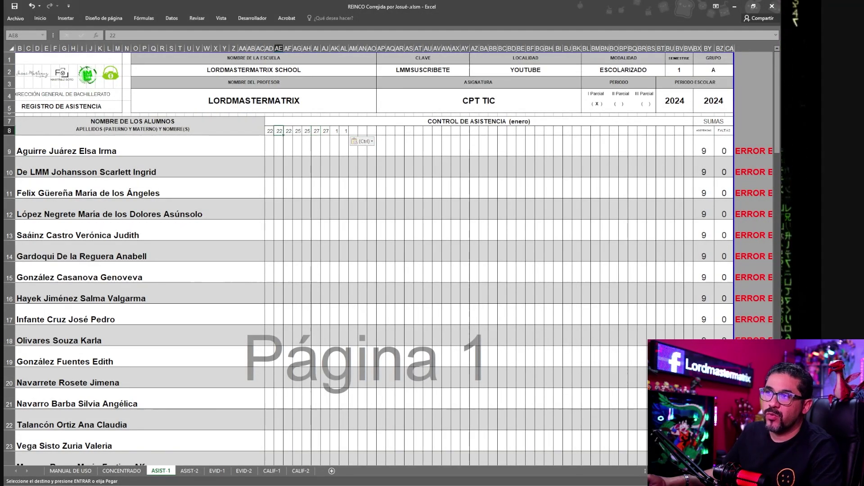
pyautogui.hotkey('alt', 'Tab')
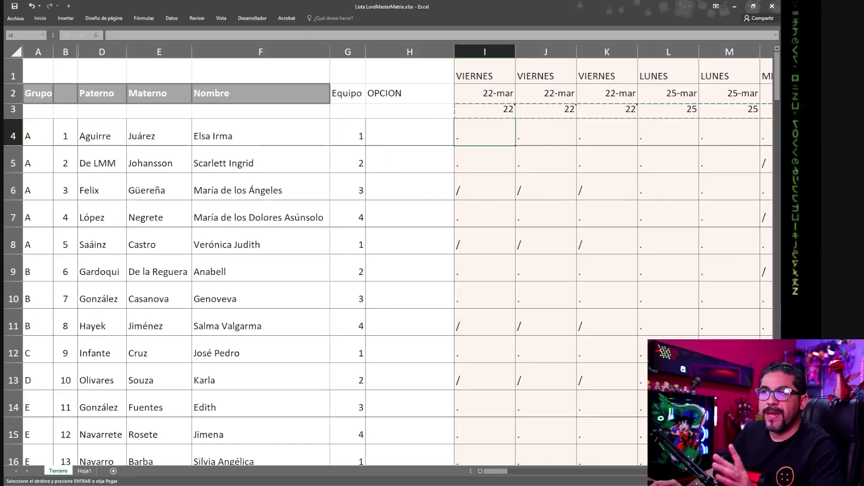
pyautogui.moveTo(485, 135)
pyautogui.mouseDown()
pyautogui.moveTo(750, 143)
pyautogui.moveTo(675, 441)
pyautogui.mouseUp()
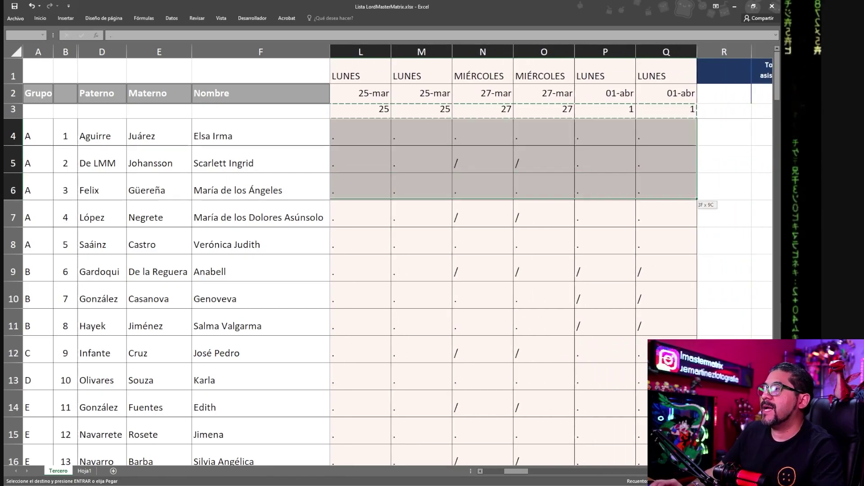
# Step: Paste all students' attendance marks into ASIST-1 at AD9 as values, updating attendance and absence totals
pyautogui.scroll(-1, 401, 270)
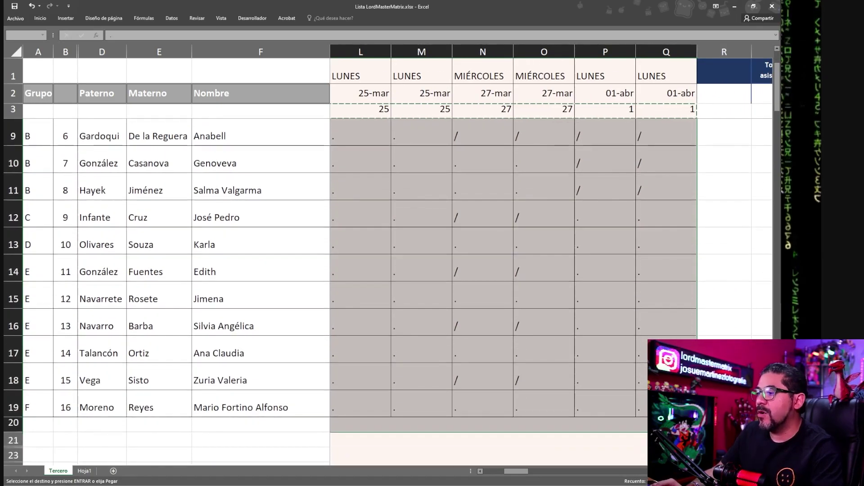
pyautogui.hotkey('alt', 'Tab')
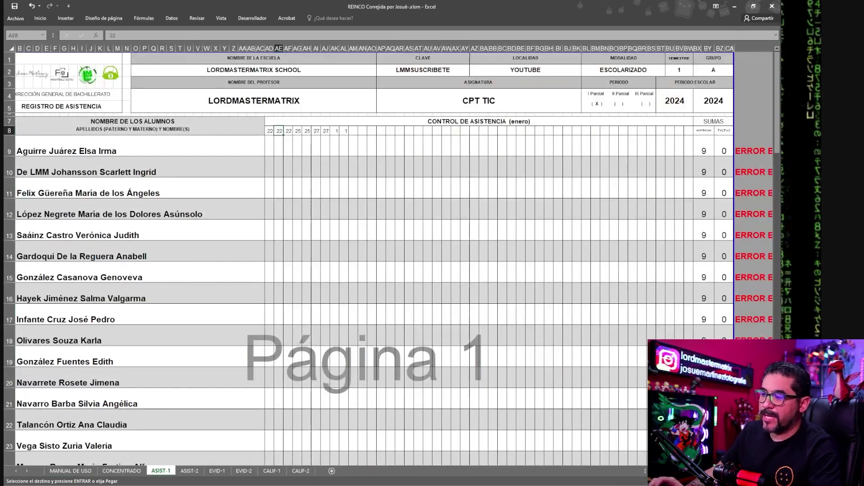
pyautogui.scroll(-4, 369, 256)
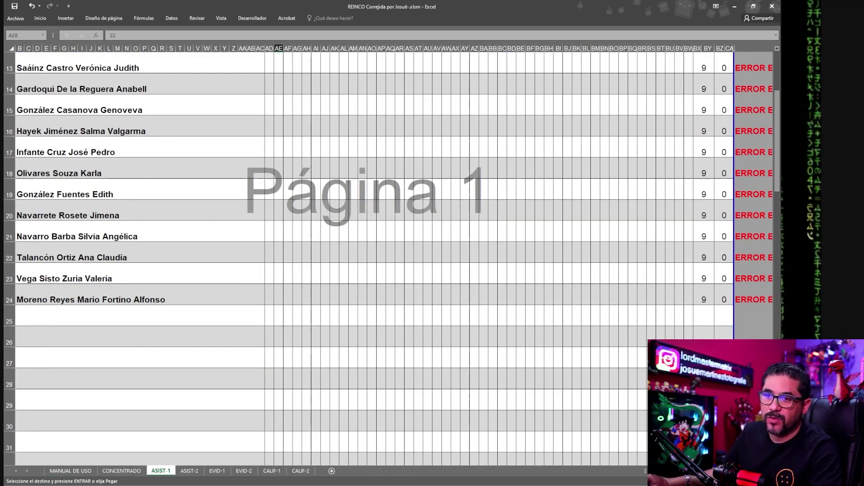
pyautogui.scroll(-2, 370, 257)
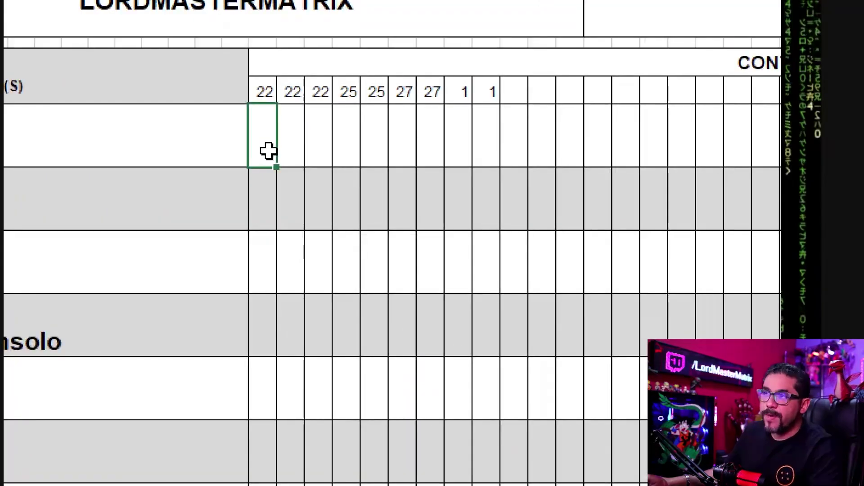
pyautogui.rightClick(273, 150)
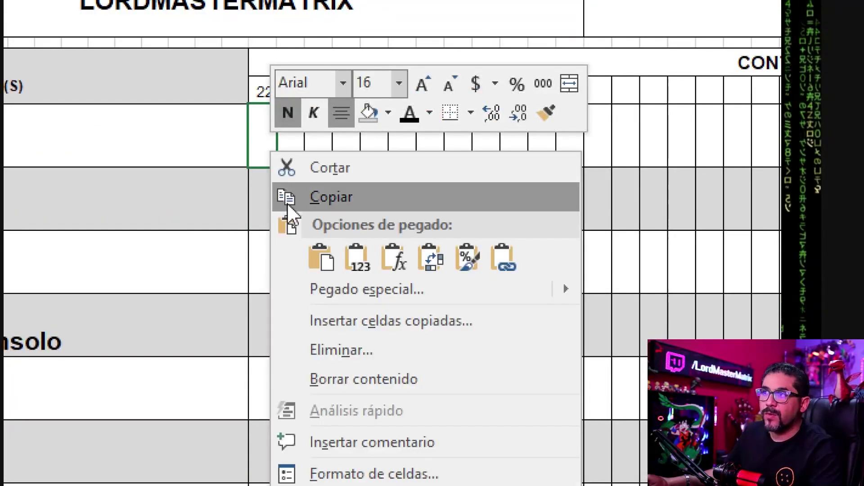
pyautogui.click(302, 189)
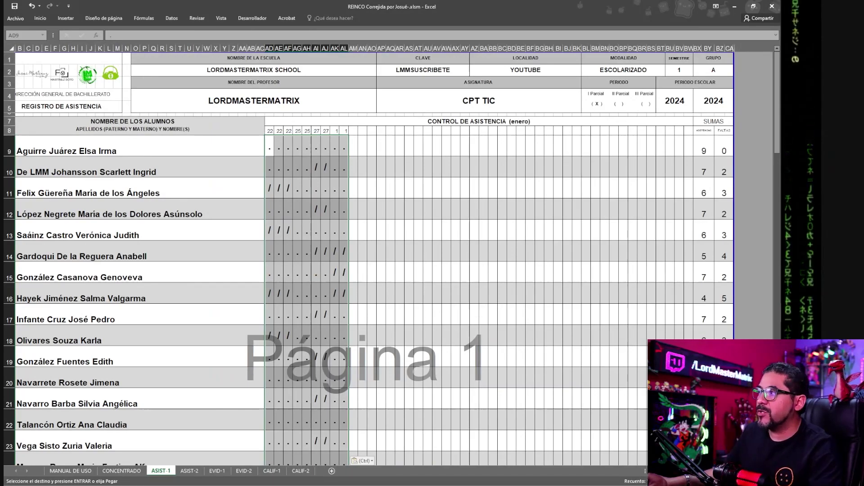
pyautogui.click(704, 167)
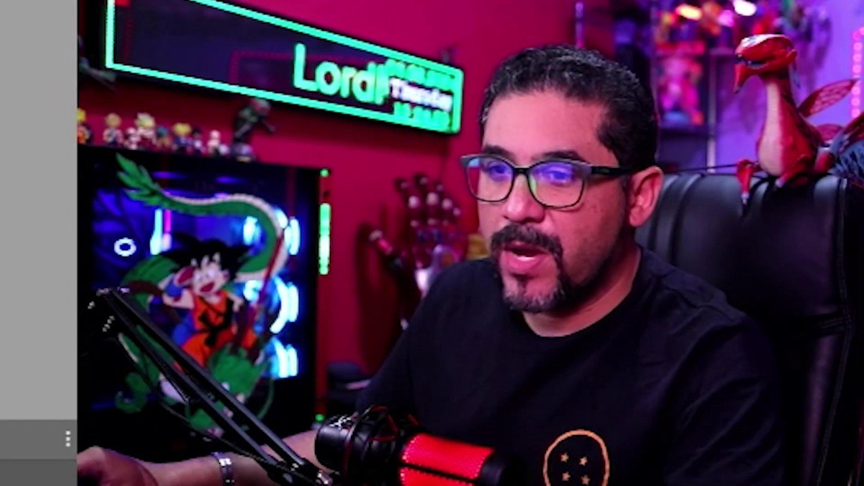
pyautogui.scroll(2, 247, 257)
pyautogui.scroll(5, 248, 256)
# Step: Look over the students' evidence score columns in the class list
pyautogui.hotkey('ctrl', 'Home')
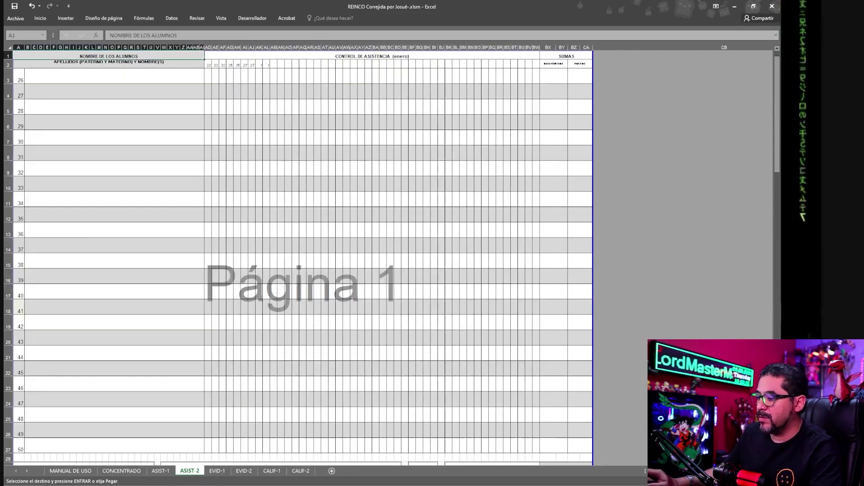
pyautogui.scroll(-2, 297, 257)
pyautogui.scroll(-1, 298, 257)
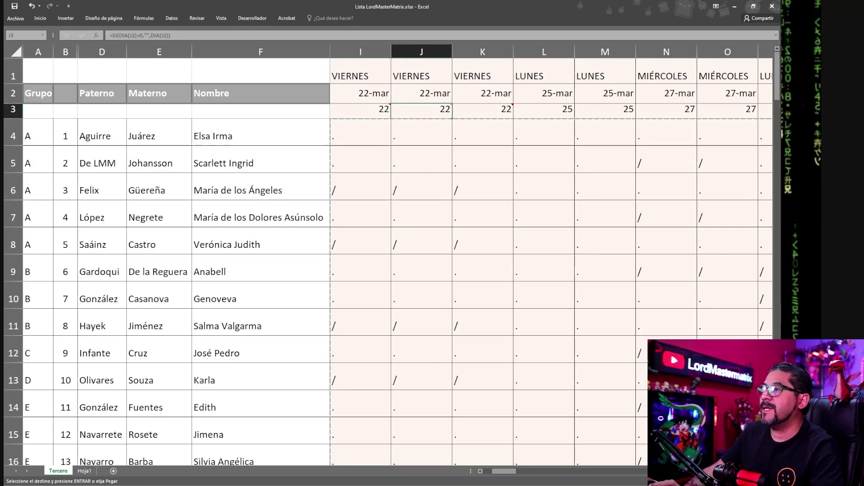
pyautogui.hscroll(3, 495, 270)
pyautogui.hscroll(2, 495, 270)
pyautogui.press('Right')
pyautogui.press('Right')
pyautogui.press('Right')
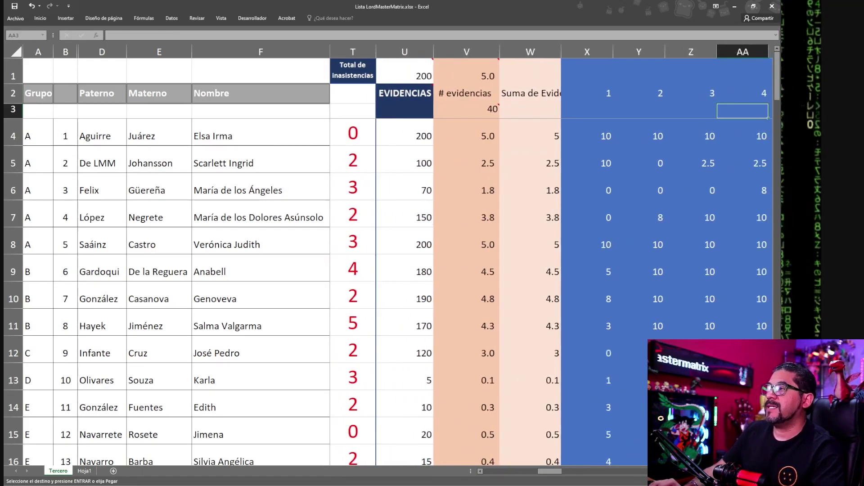
pyautogui.press('Right')
pyautogui.press('Left')
pyautogui.press('Left')
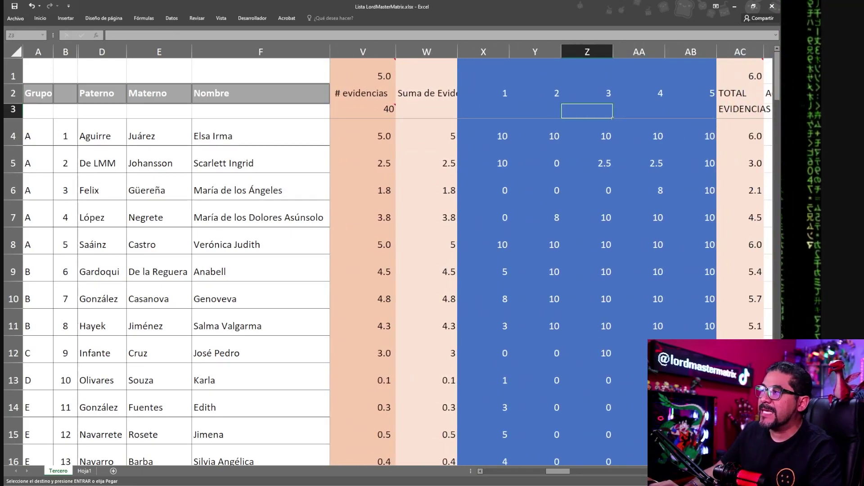
pyautogui.press('Left')
pyautogui.press('Left')
pyautogui.press('Right')
# Step: On EVID-1, enter the evidence values 5, 10, 5, 10, 5 across AD8:AH8
pyautogui.hotkey('ctrl', 'Tab')
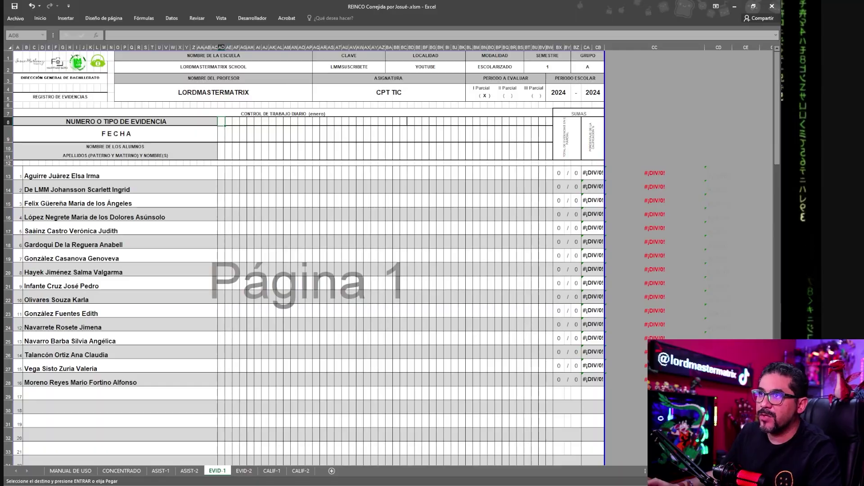
pyautogui.write('5')
pyautogui.press('Tab')
pyautogui.write('10')
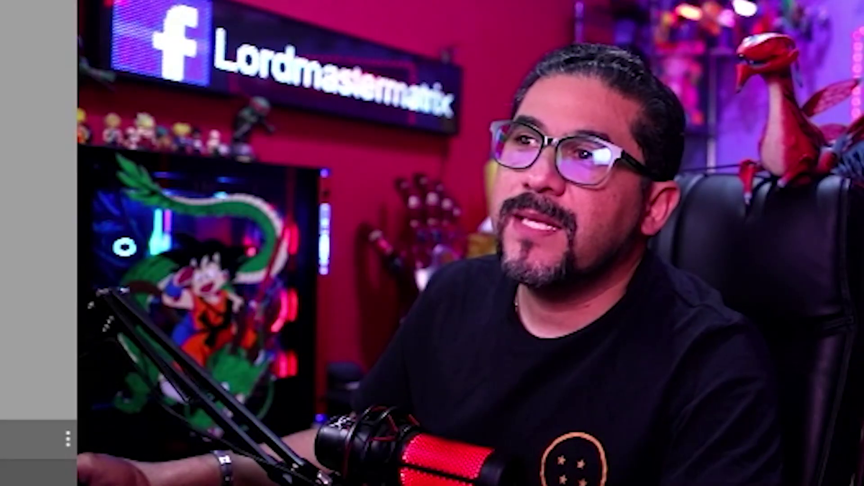
# Step: Copy all students' five evidence scores (X4:AB19) from the class list
pyautogui.click(221, 140)
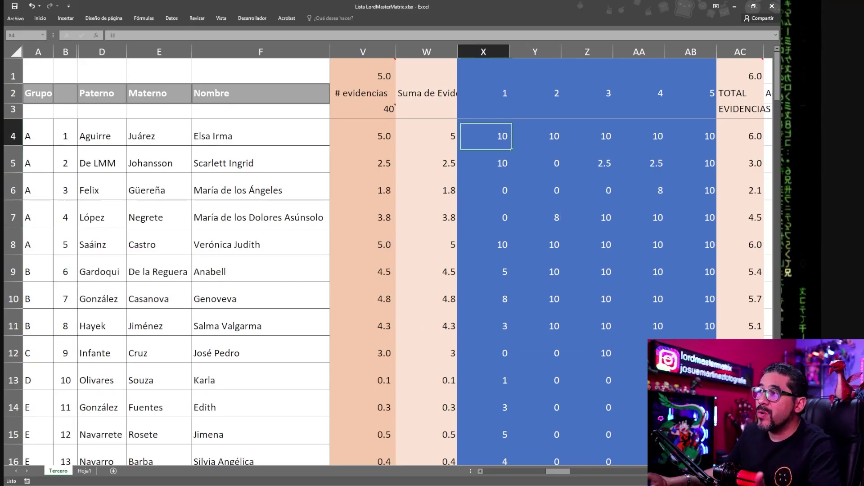
pyautogui.moveTo(483, 136); pyautogui.dragTo(692, 430)
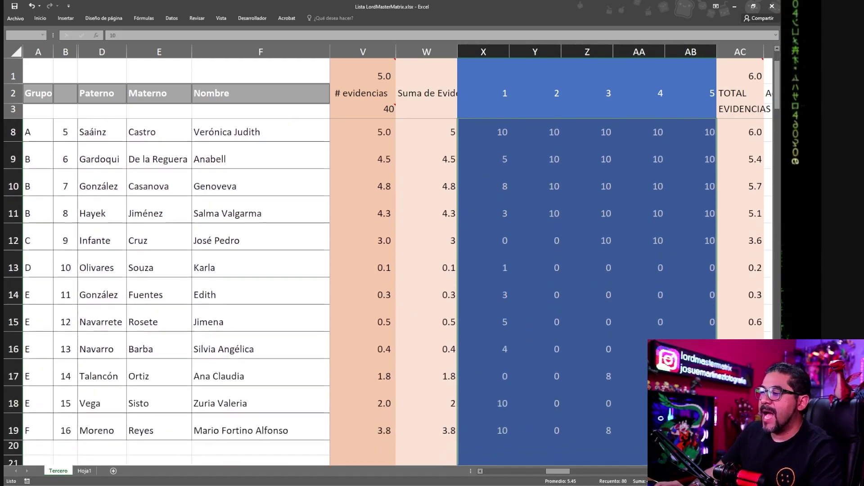
pyautogui.moveTo(691, 430); pyautogui.dragTo(691, 407)
pyautogui.hotkey('ctrl', 'c')
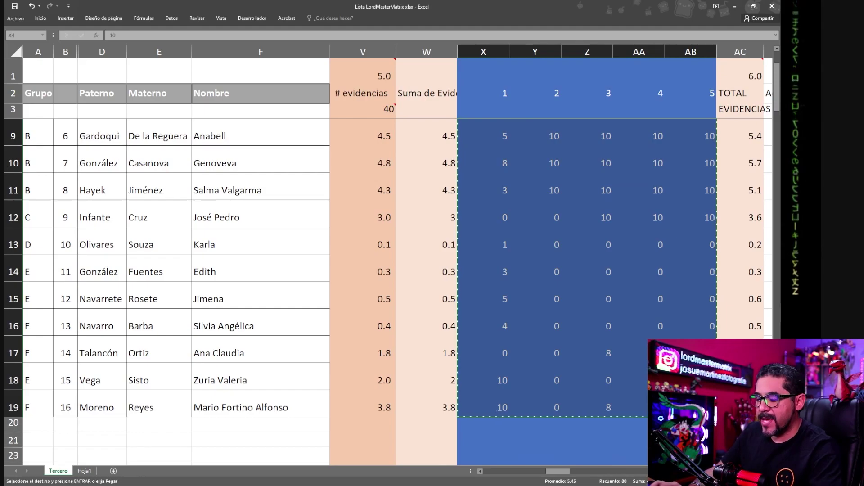
pyautogui.hotkey('alt', 'Tab')
# Step: Paste the students' evidence scores into EVID-1 at AD13 as values
pyautogui.rightClick(221, 140)
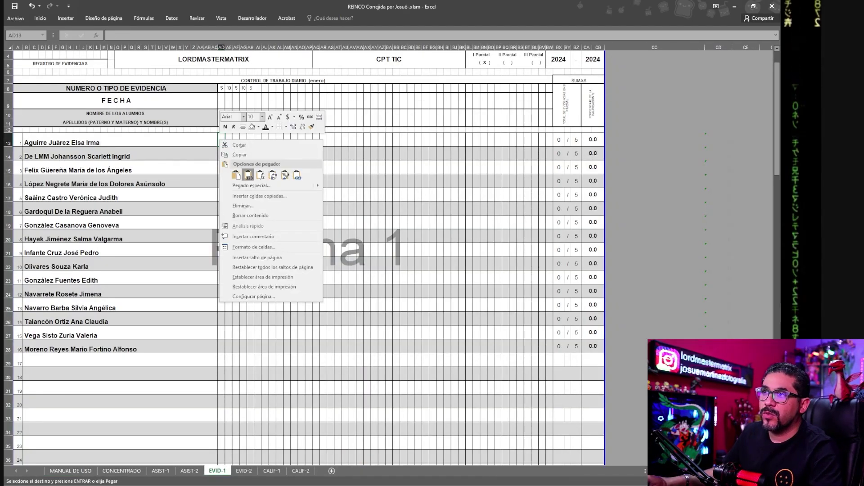
pyautogui.click(246, 173)
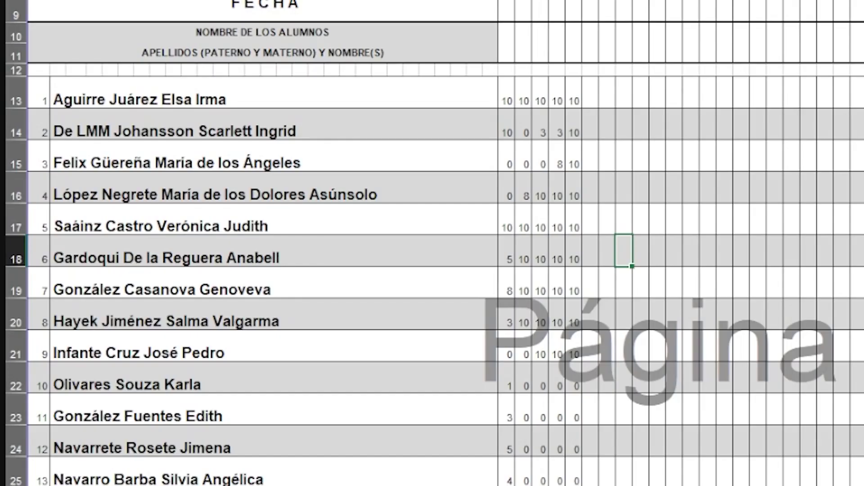
pyautogui.moveTo(506, 93); pyautogui.dragTo(574, 479)
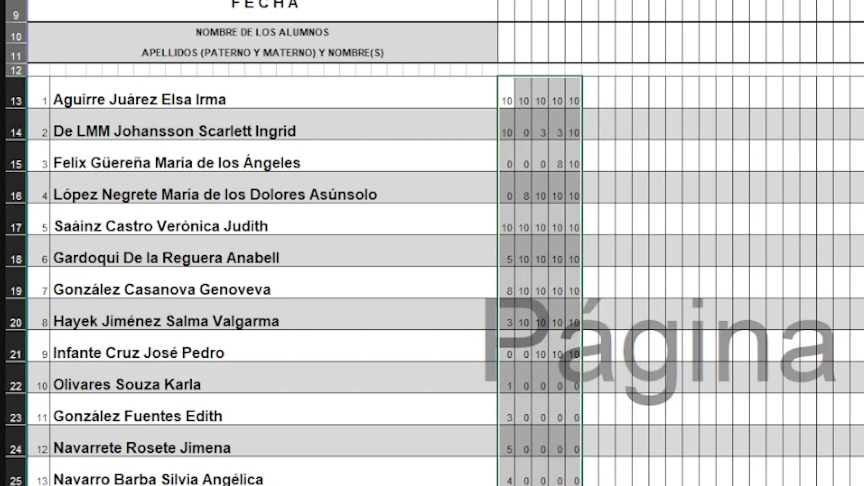
pyautogui.click(520, 235)
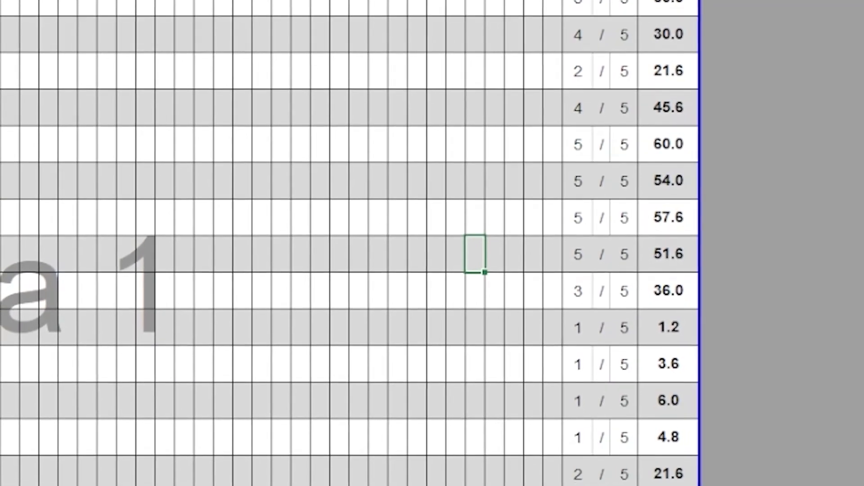
# Step: Enter the EVID-1 evidence dates 22, 25 and 27, checking them against ASIST-1
pyautogui.click(228, 101)
pyautogui.write('22')
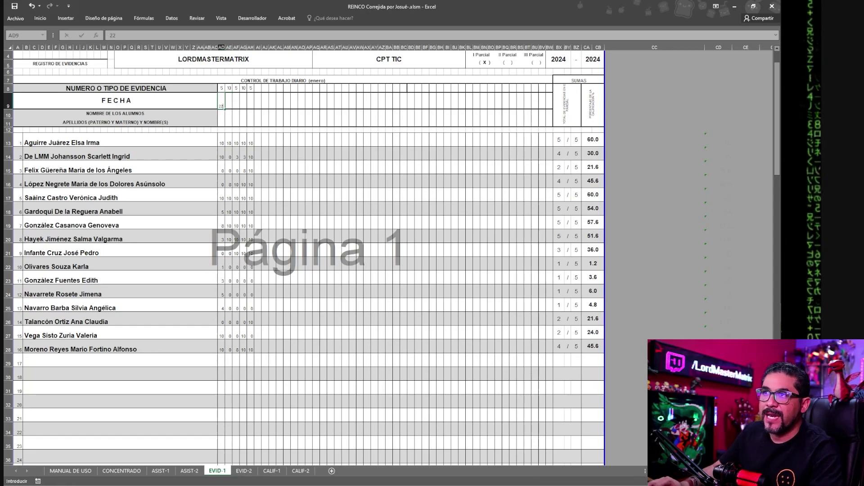
pyautogui.hotkey('ctrl', 'pageup')
pyautogui.hotkey('ctrl', 'pageup')
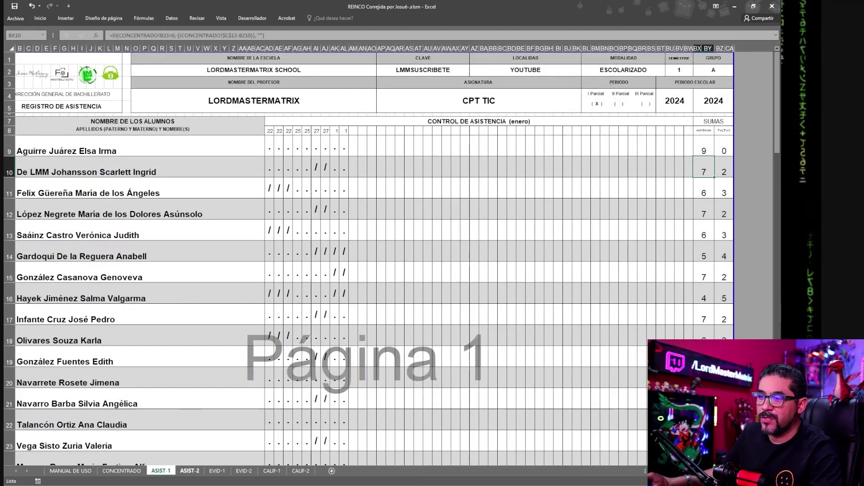
pyautogui.hotkey('ctrl', 'pagedown')
pyautogui.hotkey('ctrl', 'pagedown')
pyautogui.write('25')
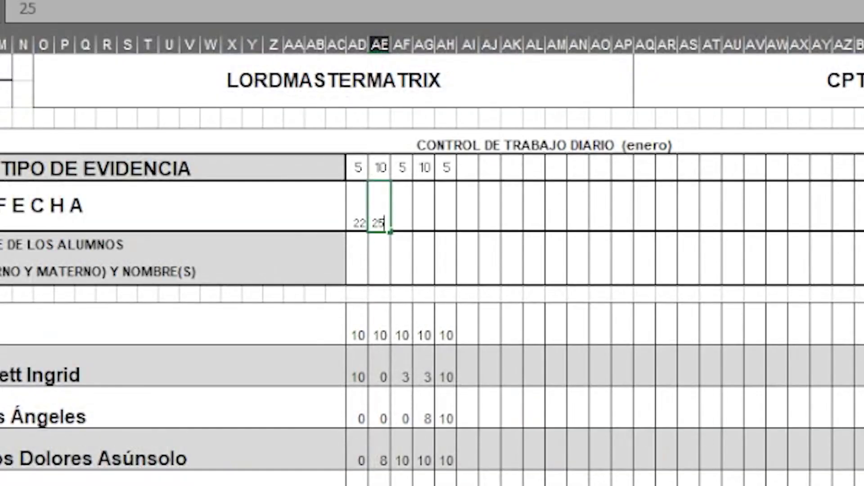
pyautogui.press('Tab')
pyautogui.write('2722')
pyautogui.press('Tab')
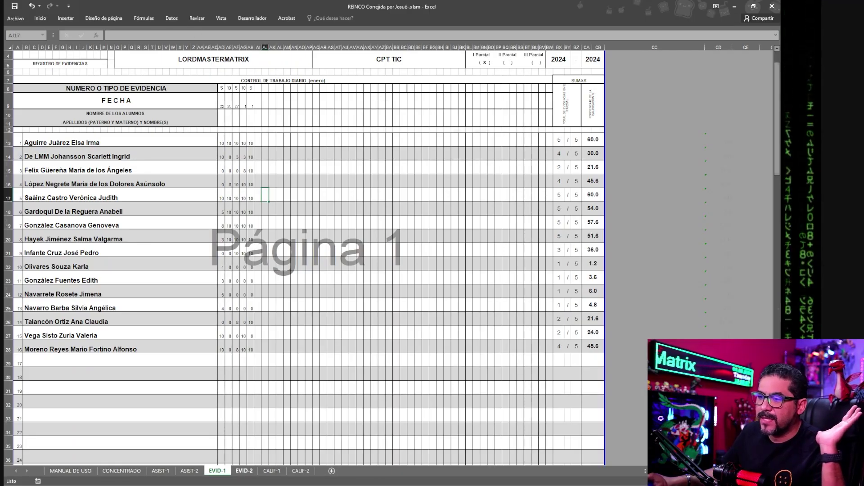
# Step: On CONCENTRADO, select the empty first-partial exam grade cells C22:E37, then go to the Lista workbook
pyautogui.hotkey('ctrl', 'pagedown')
pyautogui.scroll(2, 248, 257)
pyautogui.scroll(6, 248, 256)
pyautogui.scroll(6, 248, 257)
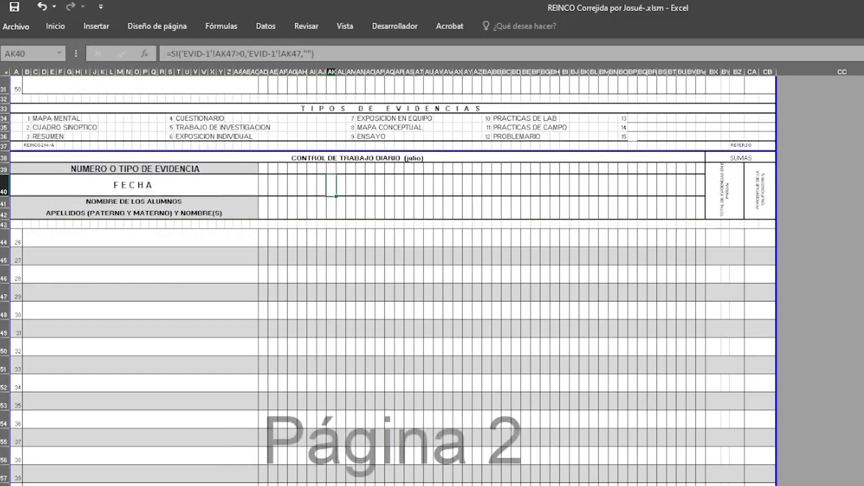
pyautogui.scroll(10, 248, 257)
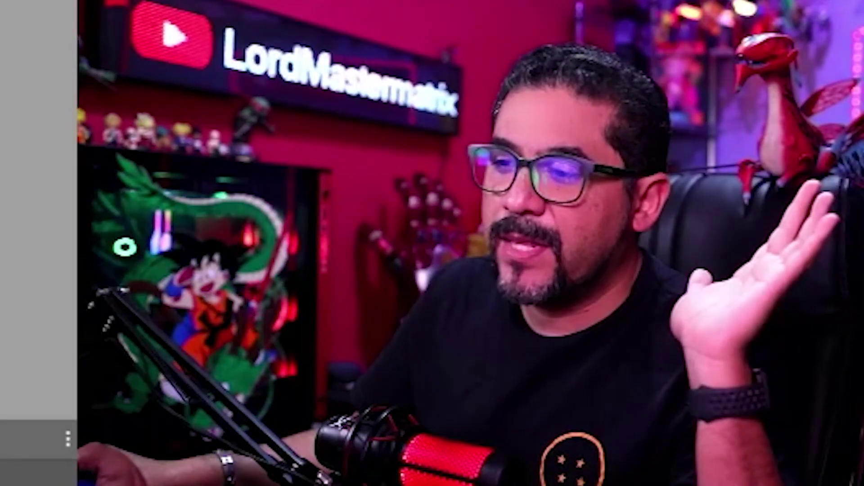
pyautogui.hotkey('ctrl', 'pagedown')
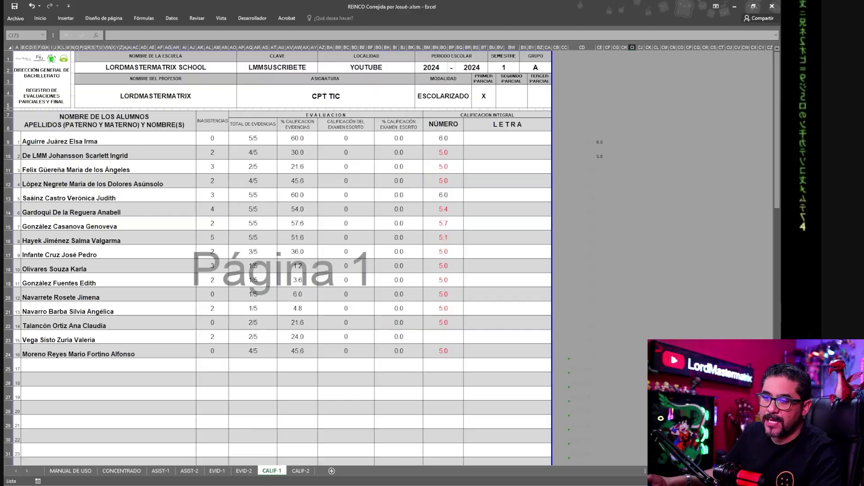
pyautogui.click(122, 471)
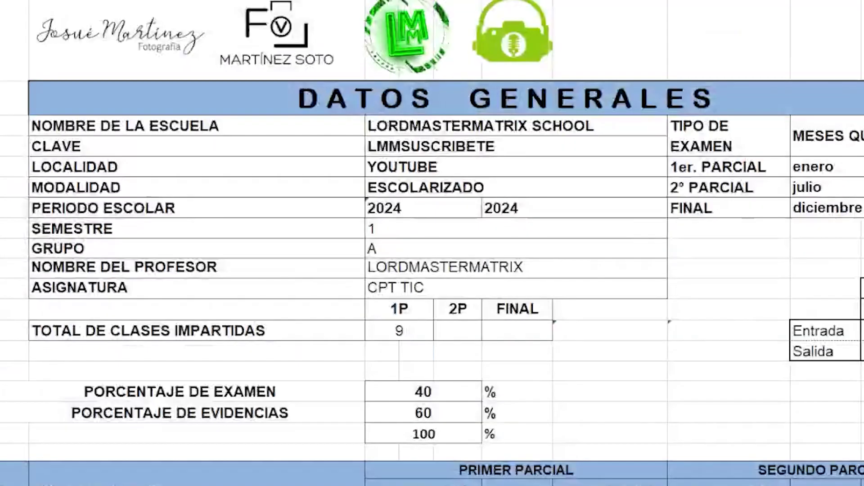
pyautogui.scroll(-4, 387, 252)
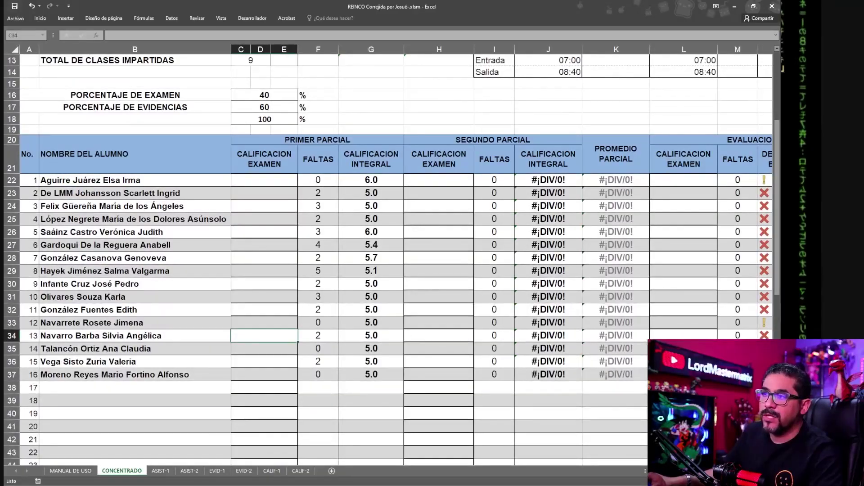
pyautogui.moveTo(264, 180); pyautogui.dragTo(264, 375)
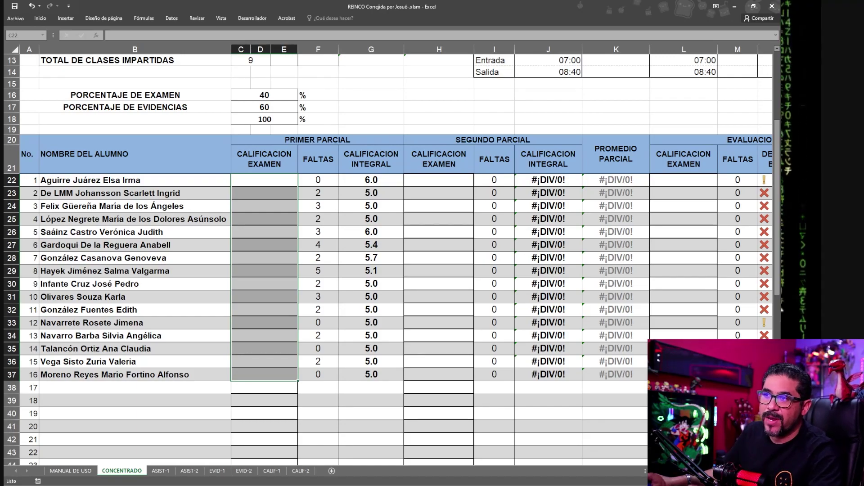
pyautogui.hotkey('alt', 'Tab')
pyautogui.click(535, 213)
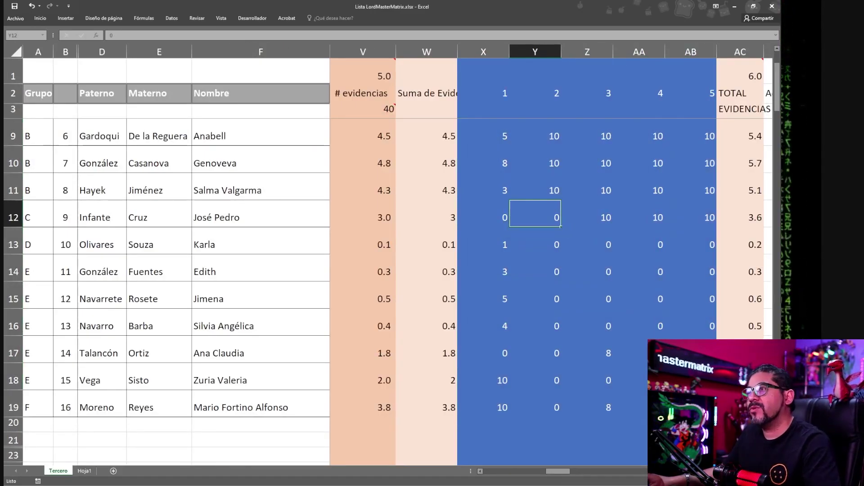
# Step: Select and copy the sixteen exam grades from the Lista examen column
pyautogui.press('Right')
pyautogui.press('Right')
pyautogui.press('Right')
pyautogui.press('Right')
pyautogui.press('Right')
pyautogui.press('Right')
pyautogui.press('Right')
pyautogui.press('Right')
pyautogui.press('Right')
pyautogui.press('Right')
pyautogui.press('Right')
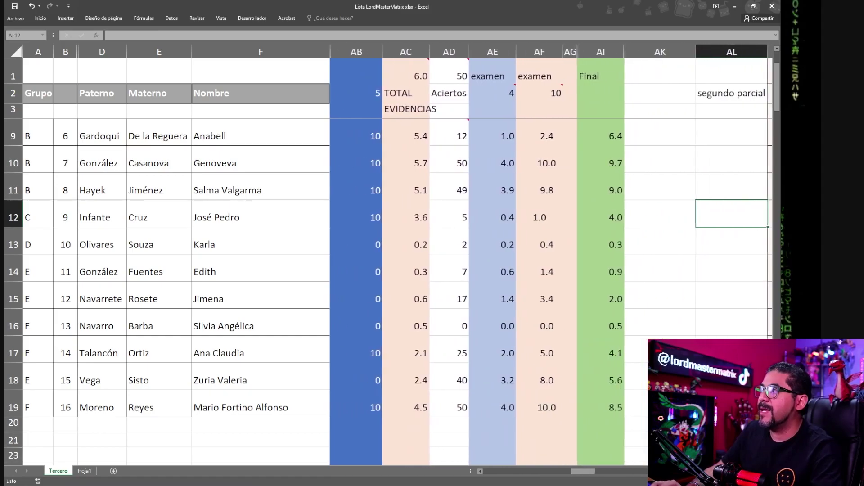
pyautogui.click(546, 93)
pyautogui.click(546, 163)
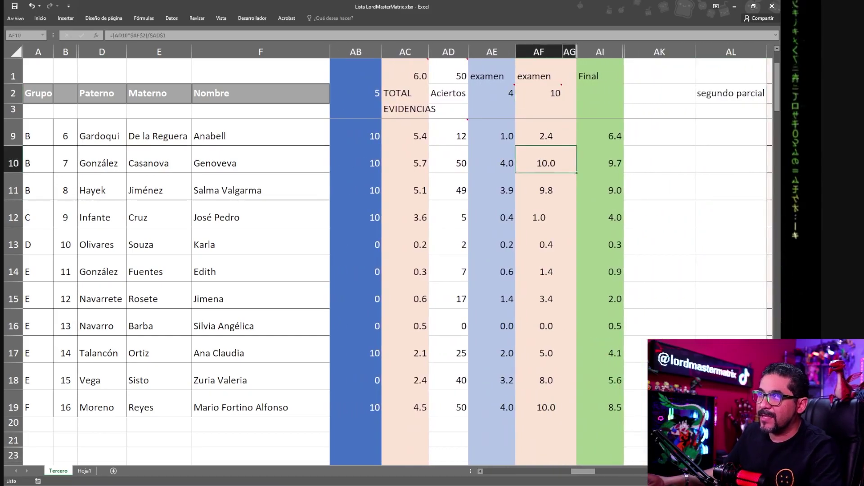
pyautogui.press('Up')
pyautogui.press('Up')
pyautogui.press('Up')
pyautogui.press('Up')
pyautogui.press('Up')
pyautogui.press('Up')
pyautogui.press('Up')
pyautogui.press('Up')
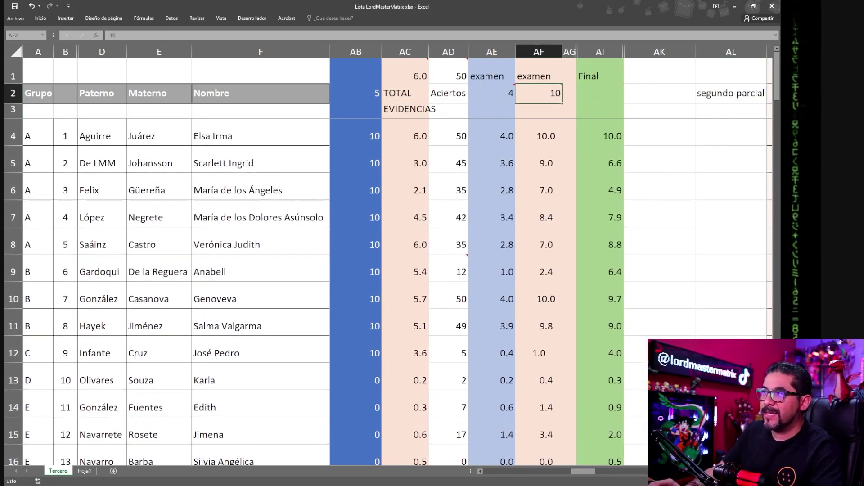
pyautogui.press('Down')
pyautogui.press('Down')
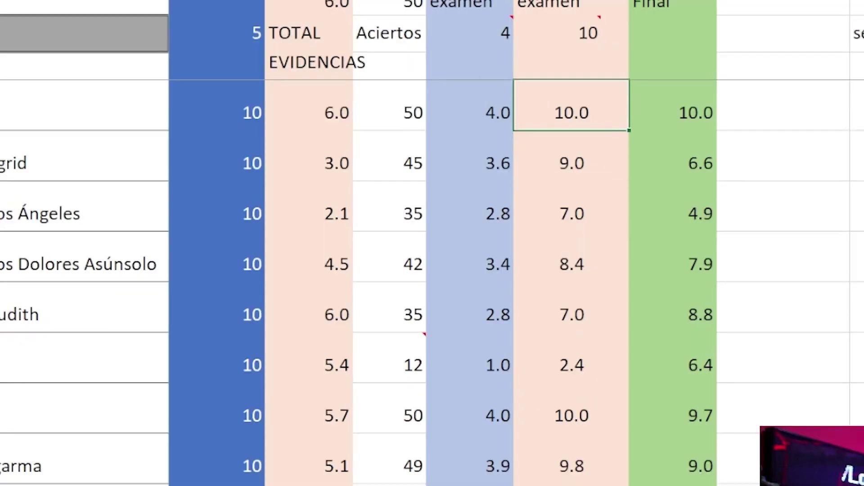
pyautogui.press('Up')
pyautogui.press('Down')
pyautogui.hotkey('shift', 'Down')
pyautogui.hotkey('shift', 'Down')
pyautogui.hotkey('shift', 'Down')
pyautogui.hotkey('shift', 'Down')
pyautogui.hotkey('shift', 'Down')
pyautogui.hotkey('shift', 'Down')
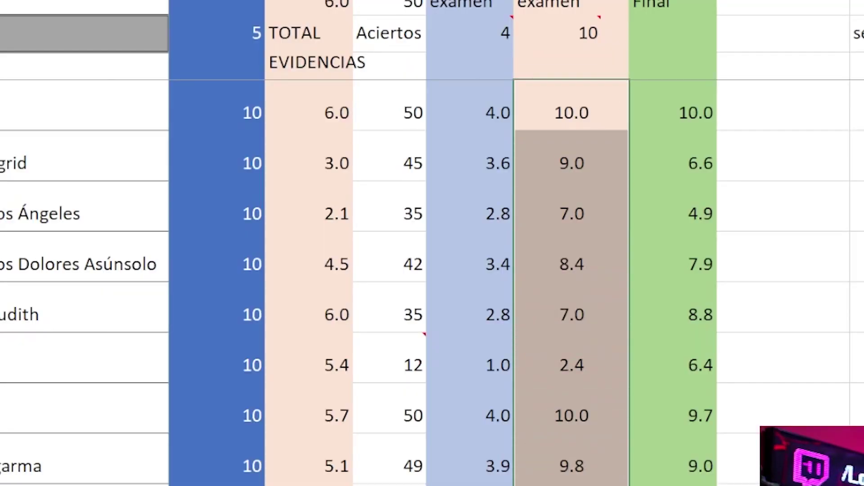
pyautogui.hotkey('shift', 'Down')
pyautogui.hotkey('shift', 'Down')
pyautogui.hotkey('shift', 'Down')
pyautogui.hotkey('shift', 'Down')
pyautogui.hotkey('shift', 'Down')
pyautogui.hotkey('shift', 'Down')
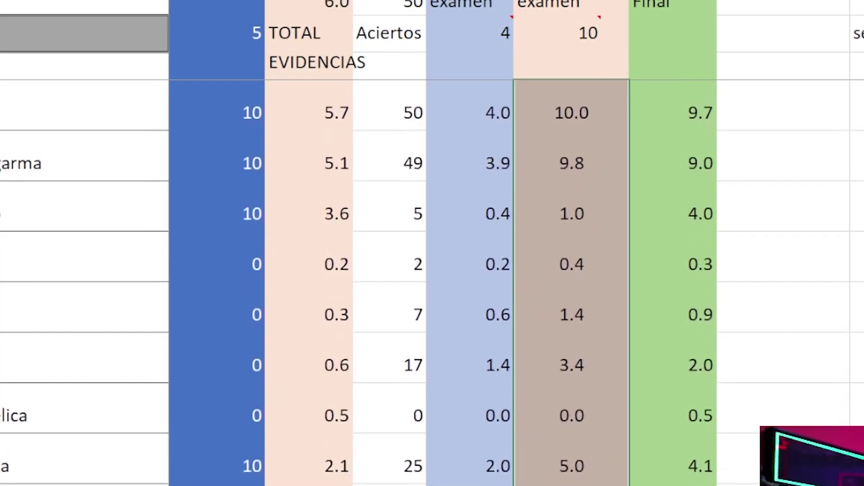
pyautogui.hotkey('shift', 'Down')
pyautogui.hotkey('shift', 'Down')
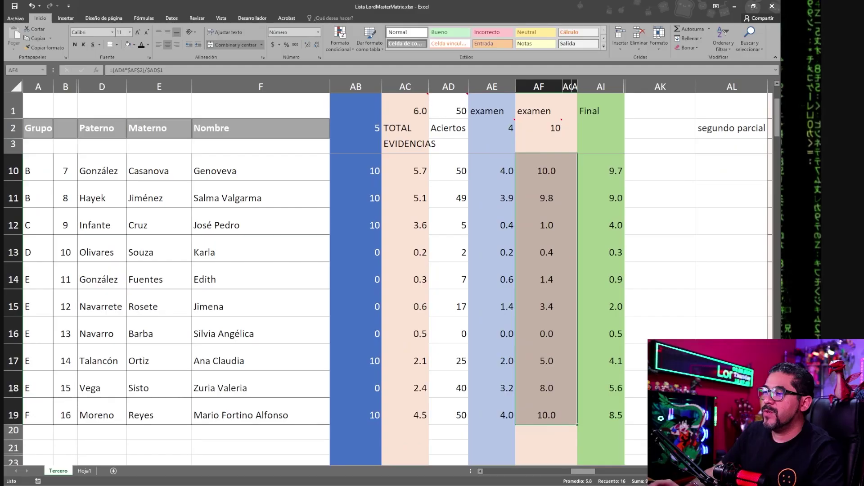
pyautogui.hotkey('ctrl', 'c')
# Step: Back in REINCO, target C22 on CONCENTRADO as the exam grade paste destination
pyautogui.hotkey('alt', 'Tab')
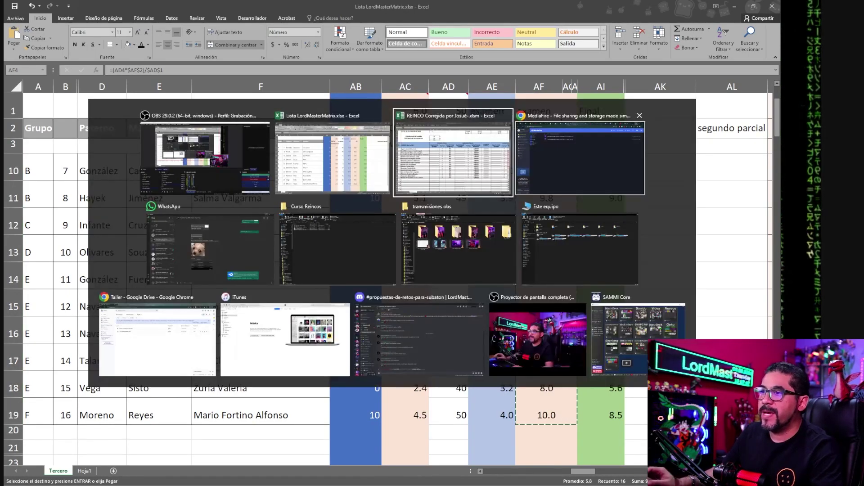
pyautogui.click(264, 179)
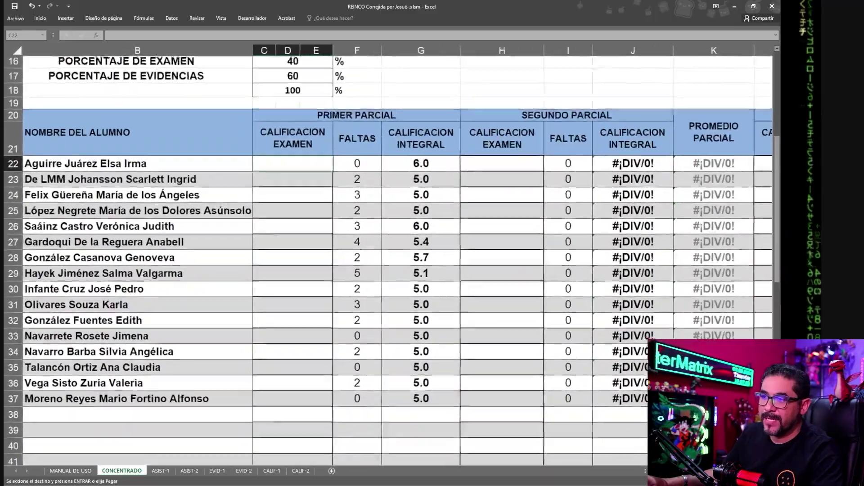
pyautogui.rightClick(247, 180)
# Step: Paste the exam grades at C22 as values, then verify C33 and the 1.4 grade in C32
pyautogui.click(272, 208)
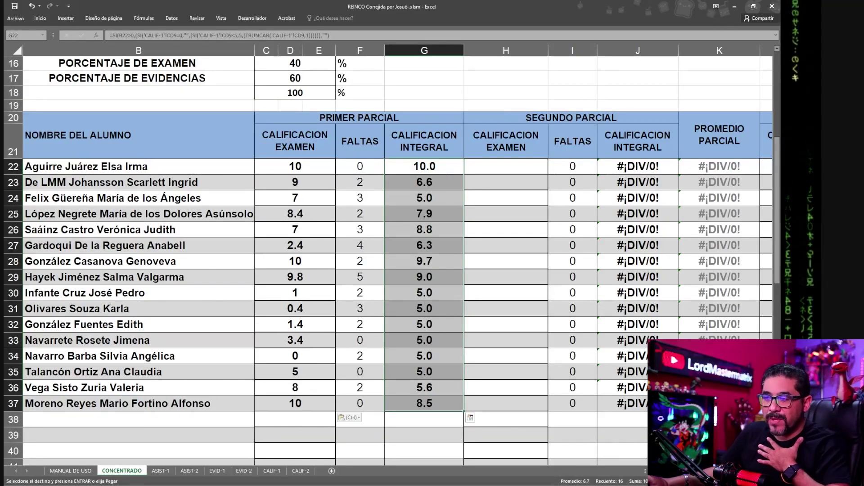
pyautogui.click(295, 341)
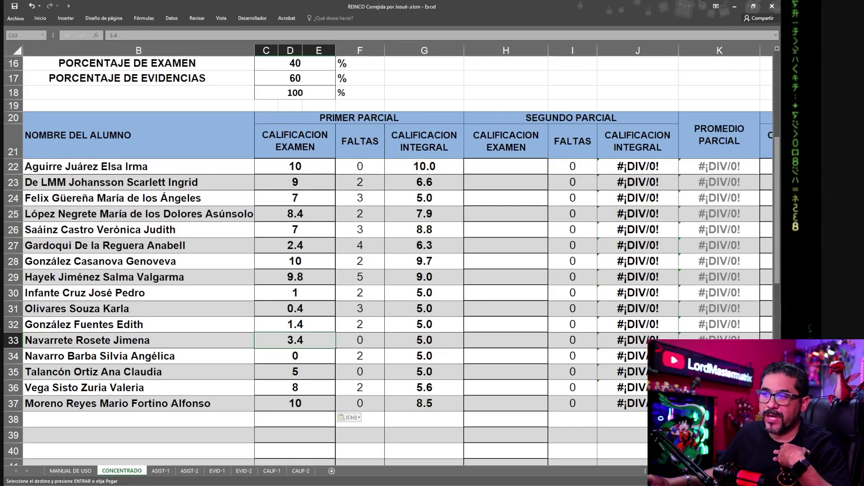
pyautogui.click(295, 324)
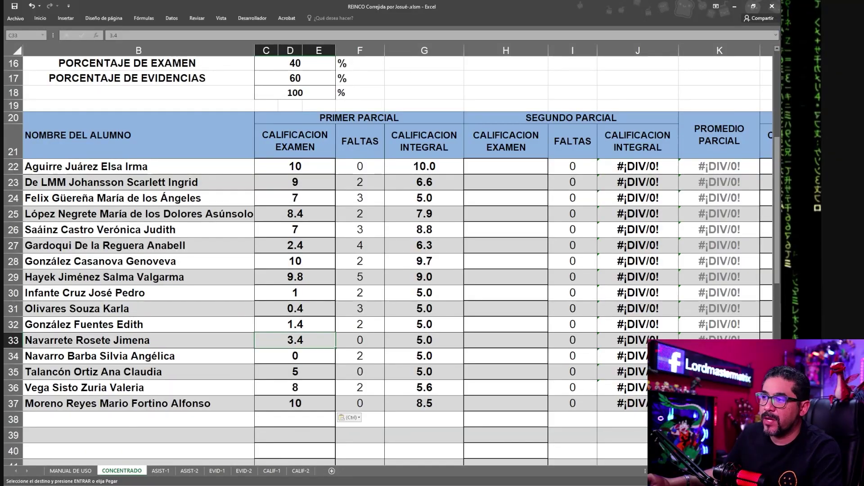
pyautogui.click(295, 324)
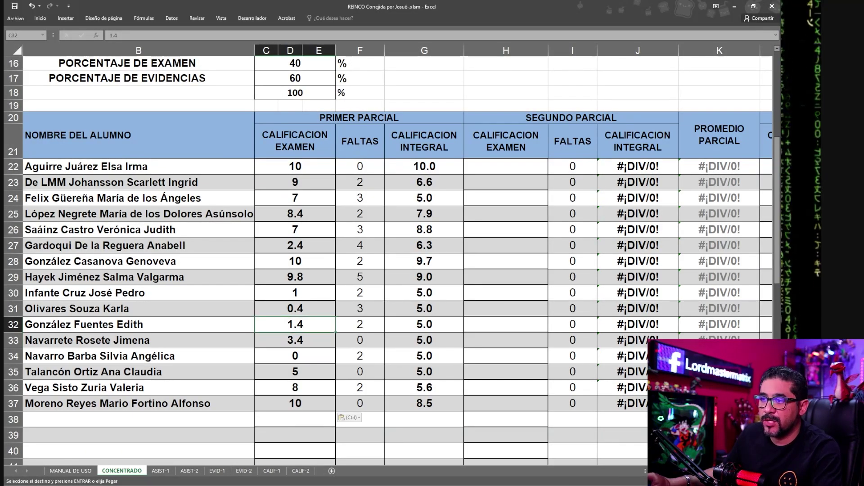
# Step: Enter 5 as the exam grade in C32 and add the missing EVID-1 evidence score in AH23
pyautogui.write('5')
pyautogui.press('Return')
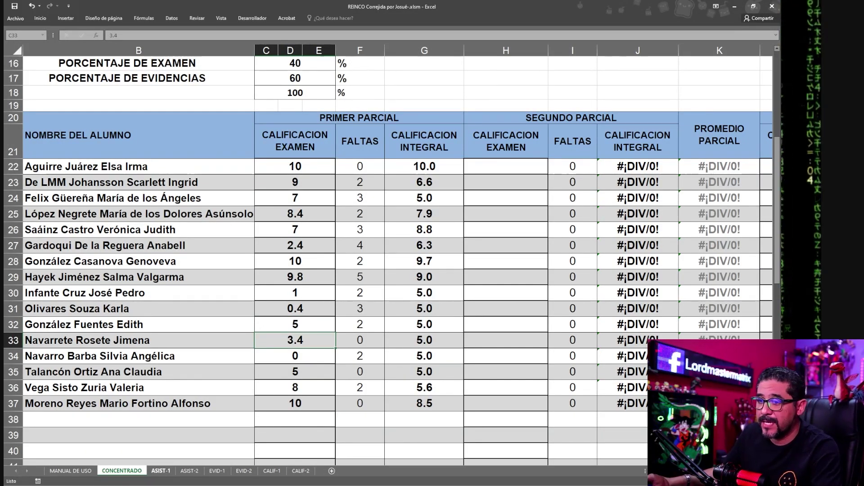
pyautogui.click(217, 471)
pyautogui.write('5')
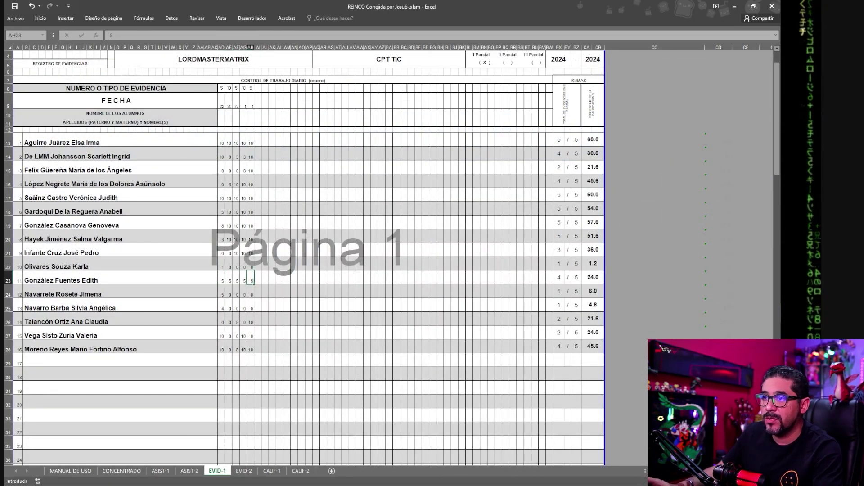
pyautogui.click(244, 295)
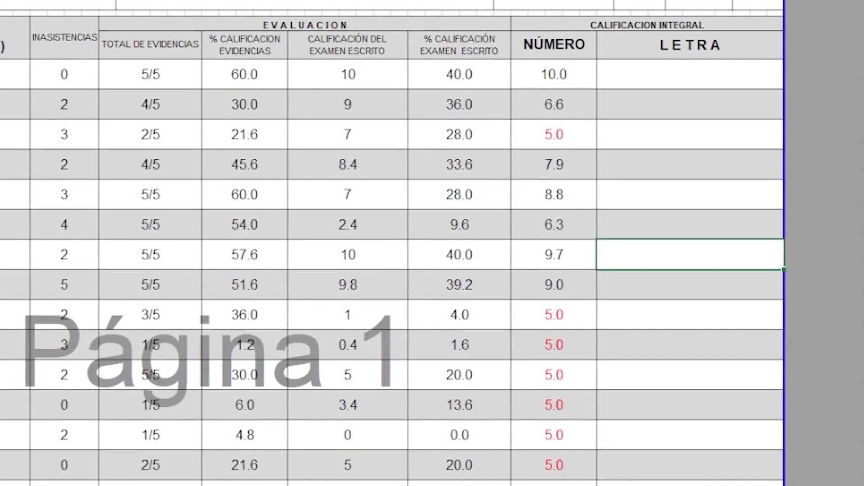
# Step: Inspect the CALIF-1 exam, NÚMERO and evidence-percentage cells for rows 10, 11 and 23
pyautogui.moveTo(346, 138); pyautogui.dragTo(444, 351)
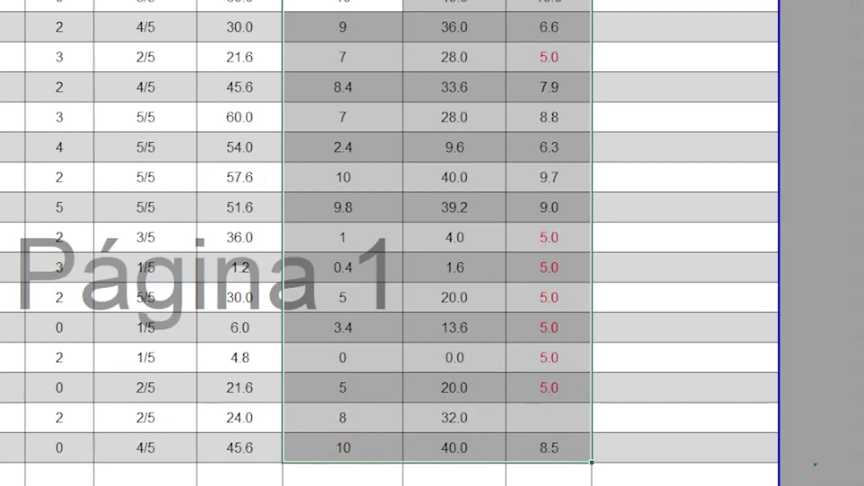
pyautogui.click(507, 337)
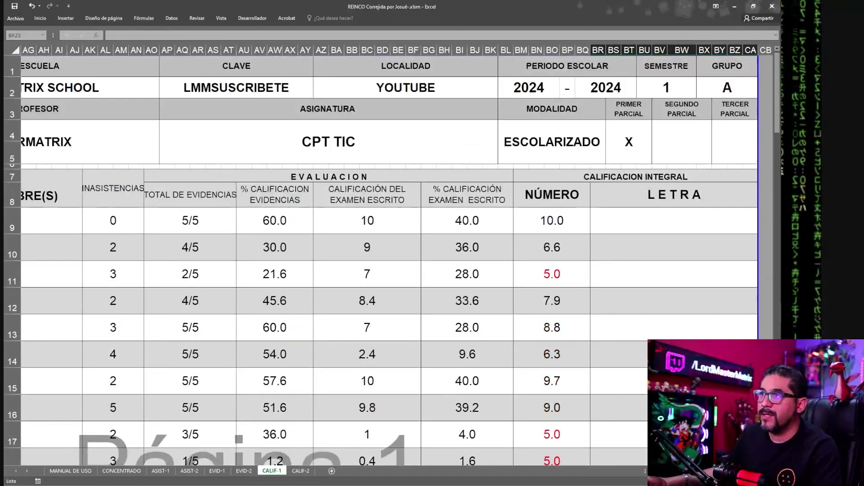
pyautogui.click(275, 220)
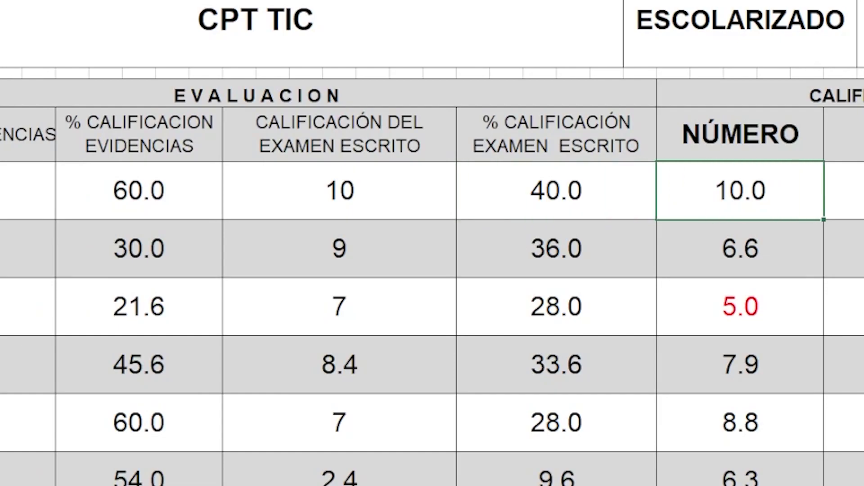
pyautogui.click(339, 249)
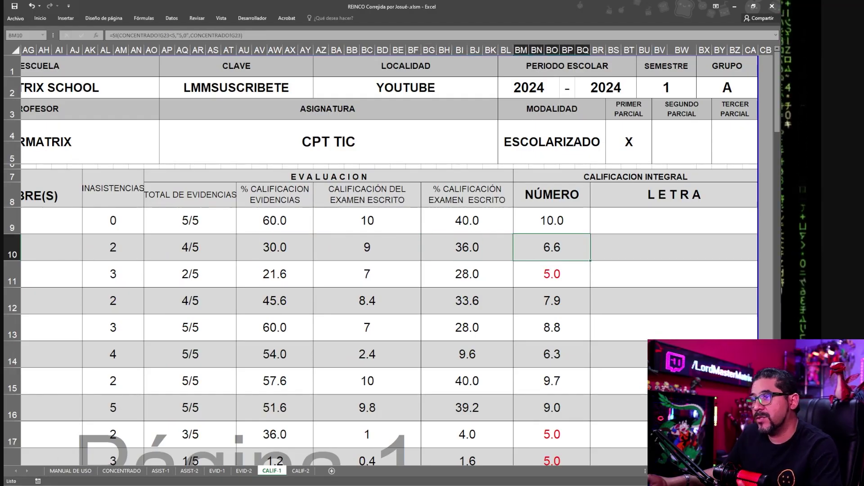
pyautogui.click(275, 273)
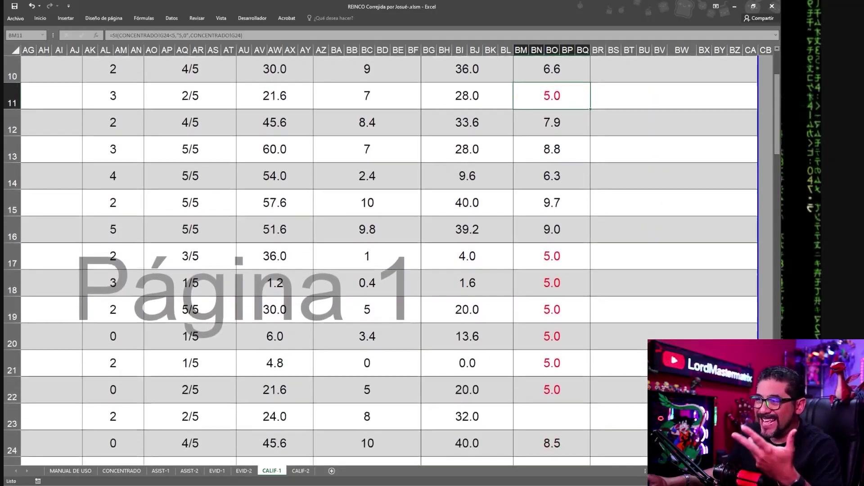
pyautogui.scroll(-1, 381, 259)
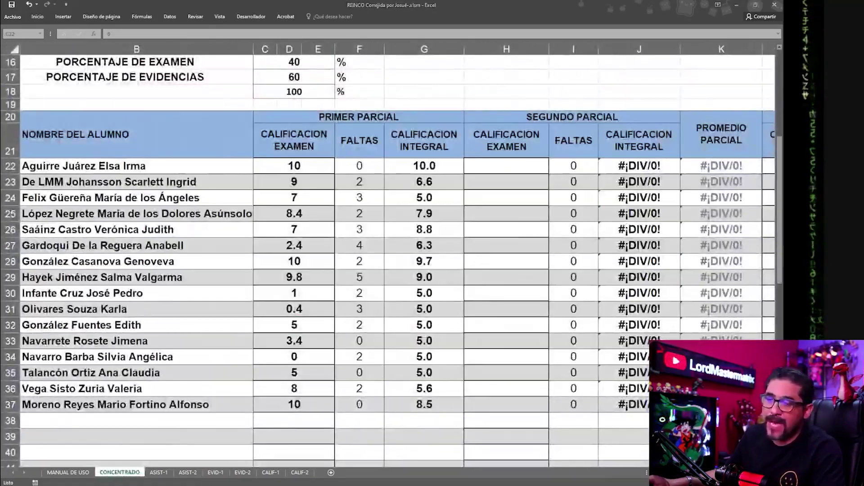
# Step: Switch to Lista LordMasterMatrix.xlsx and return to the top of the Tercero student list
pyautogui.hotkey('alt', 'Tab')
pyautogui.scroll(-2, 388, 270)
pyautogui.click(408, 199)
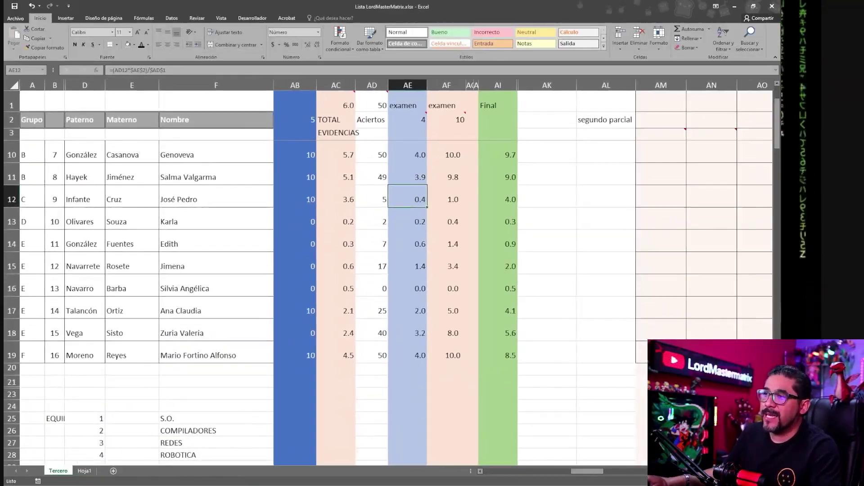
pyautogui.hotkey('ctrl', 'Home')
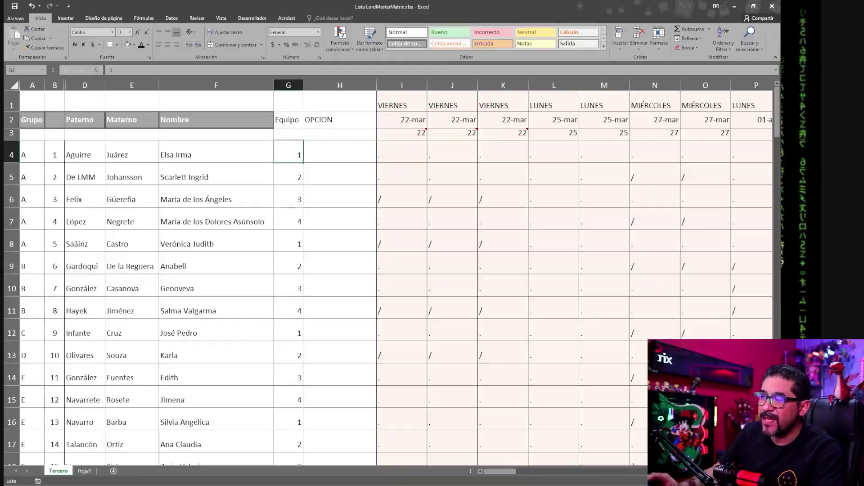